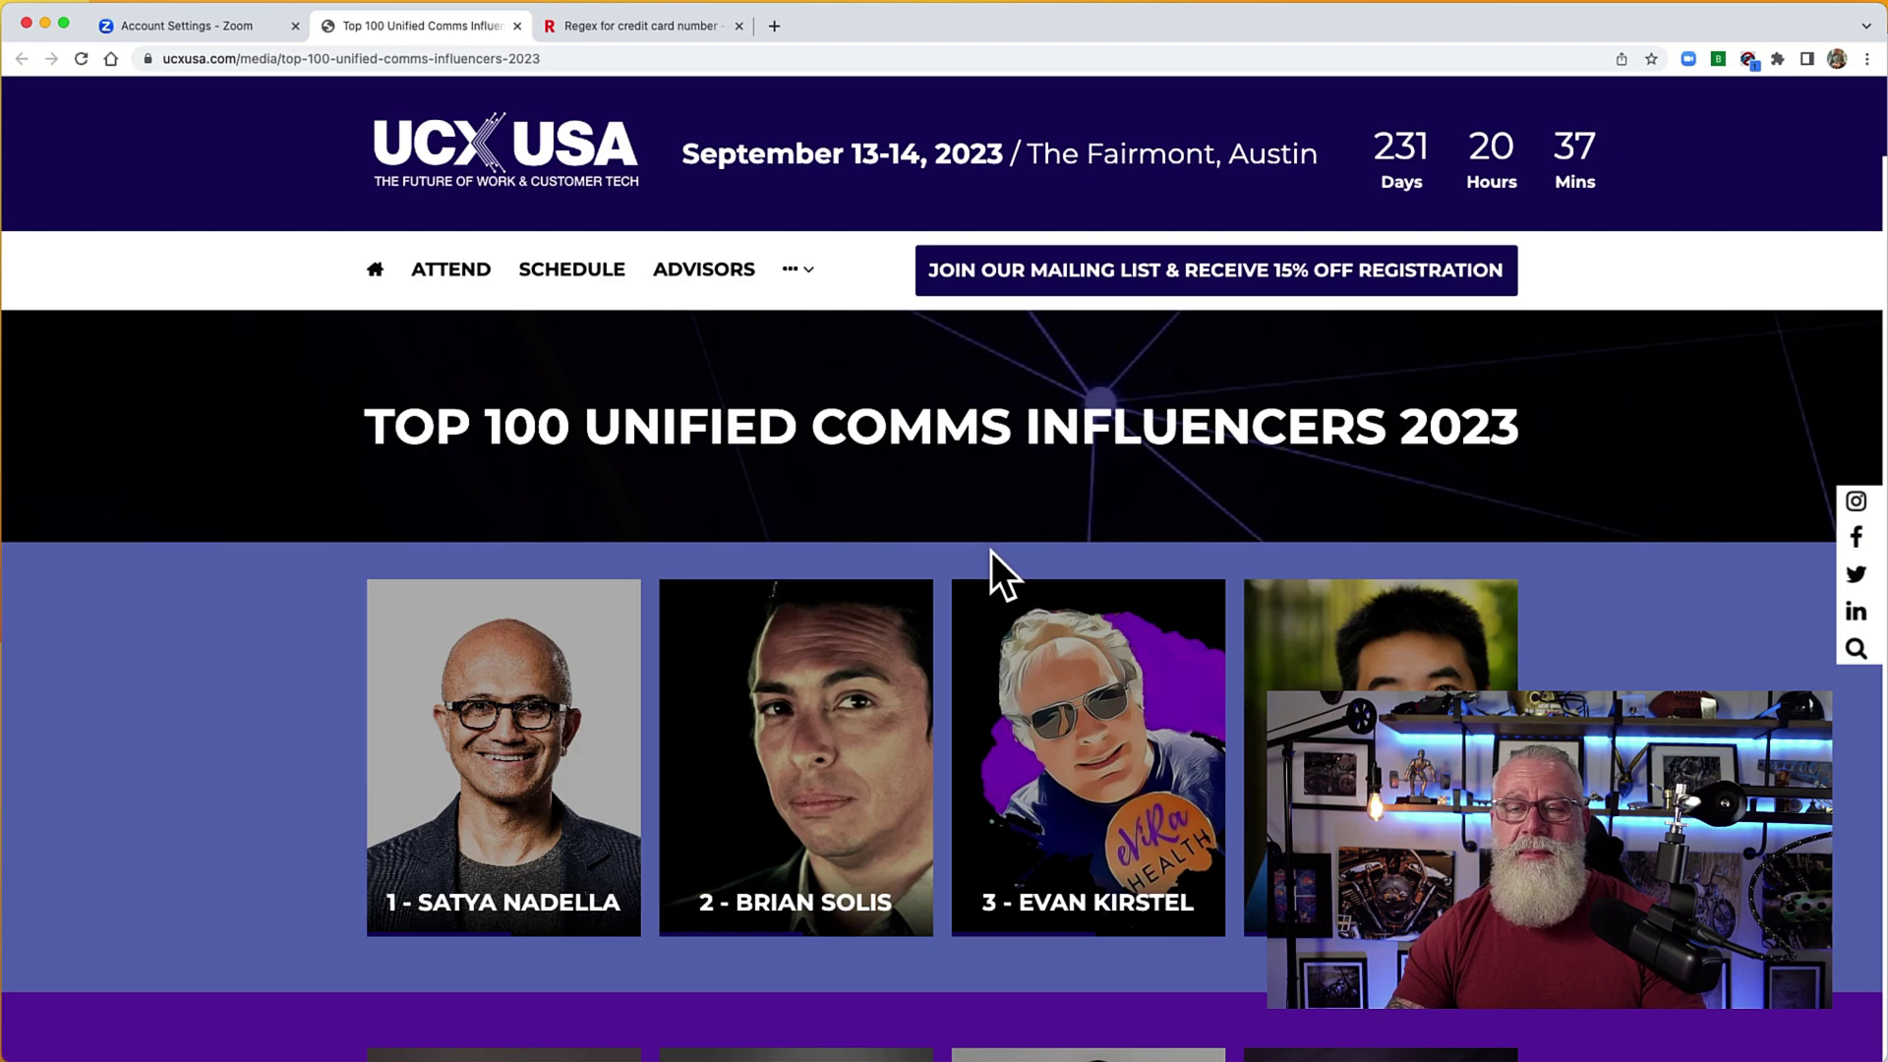
Scroll the UCX Top 100 influencers page and open the profile card for entry 43.
scroll(991, 552, down, 15)
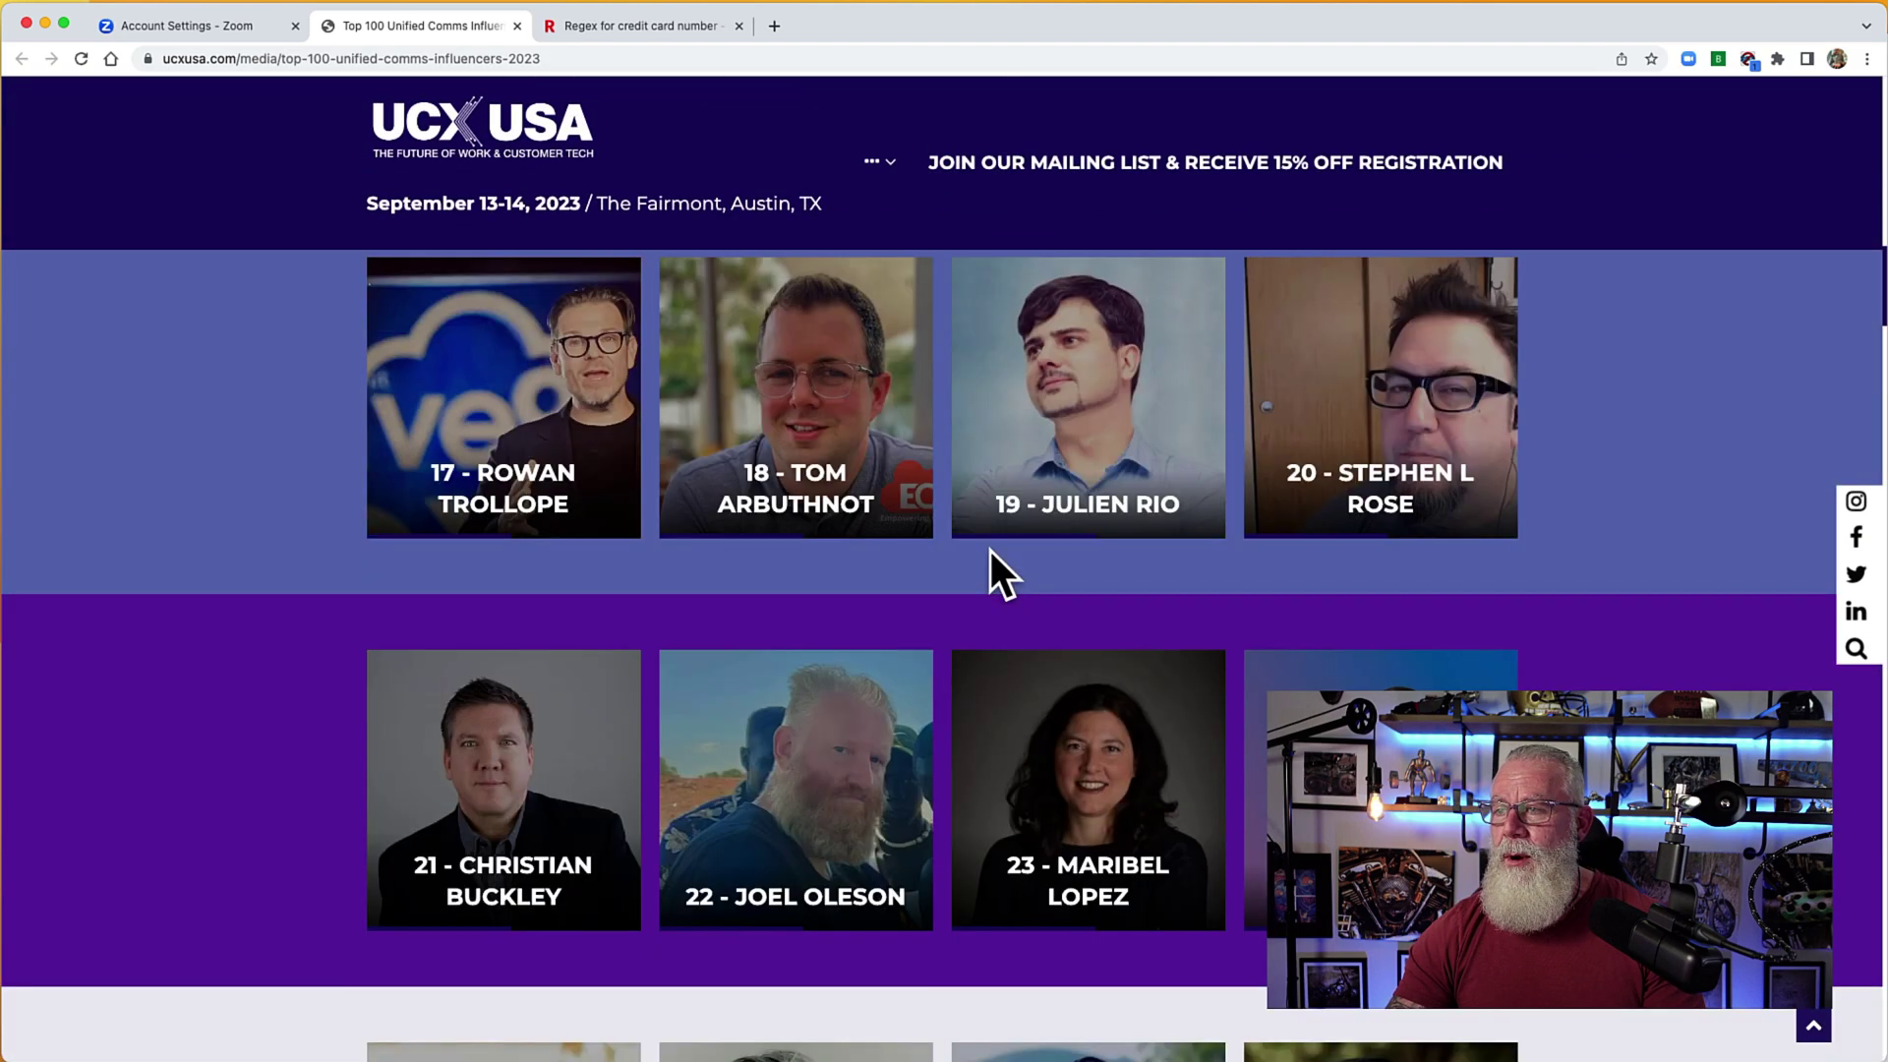
scroll(989, 551, down, 15)
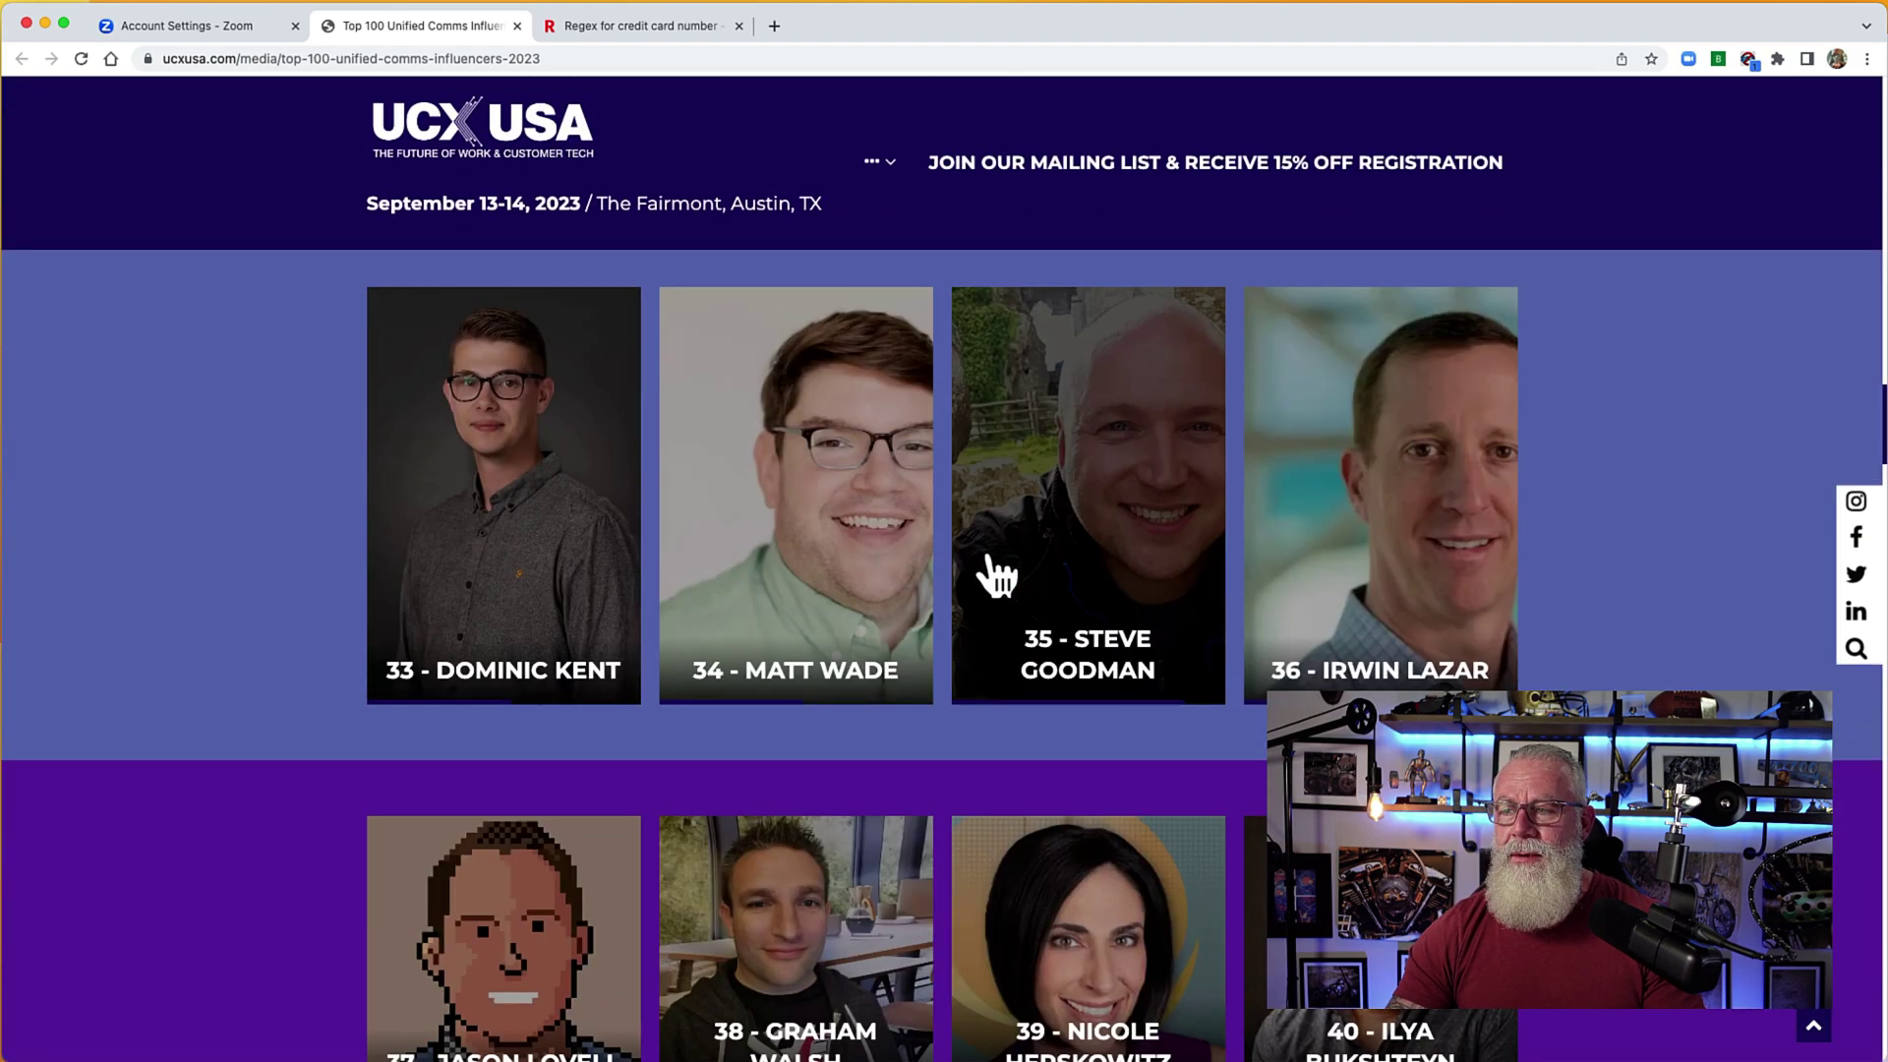
scroll(993, 575, down, 8)
click(992, 576)
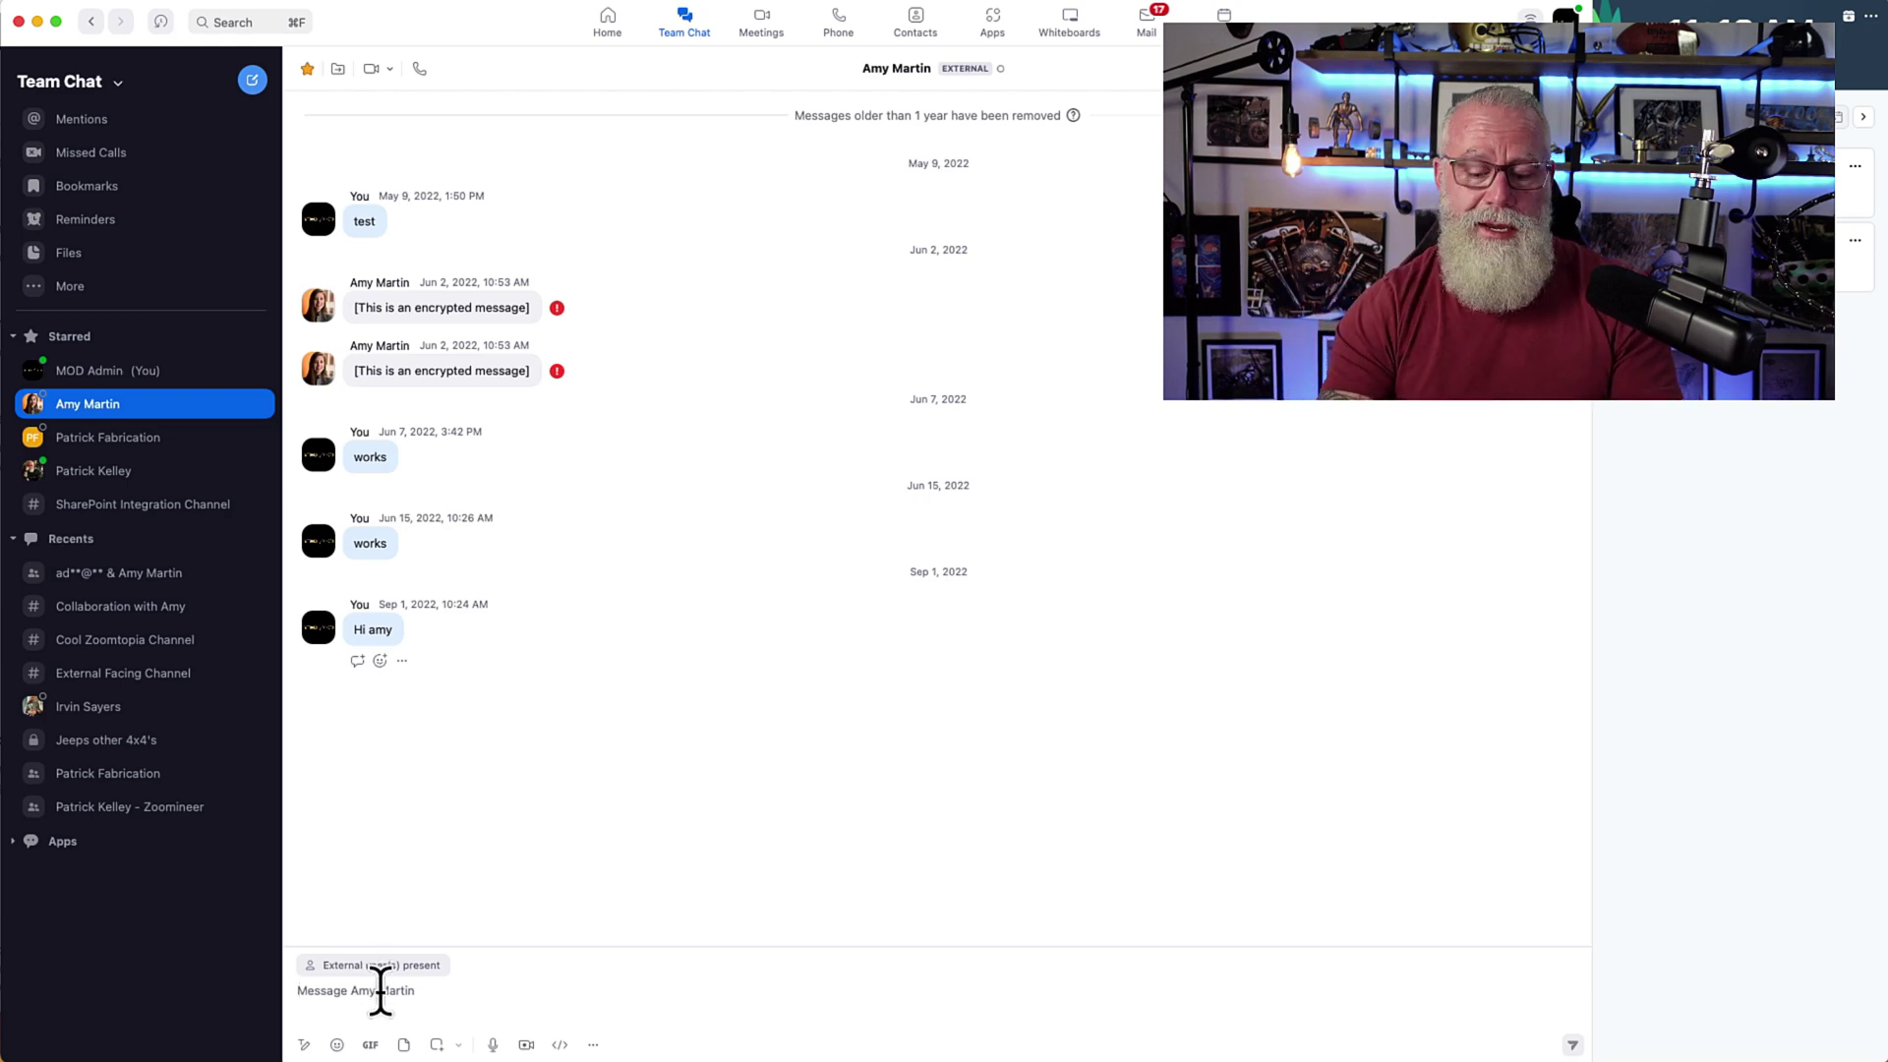
Try sending the message 'heck' in the external contact's chat.
text(heck)
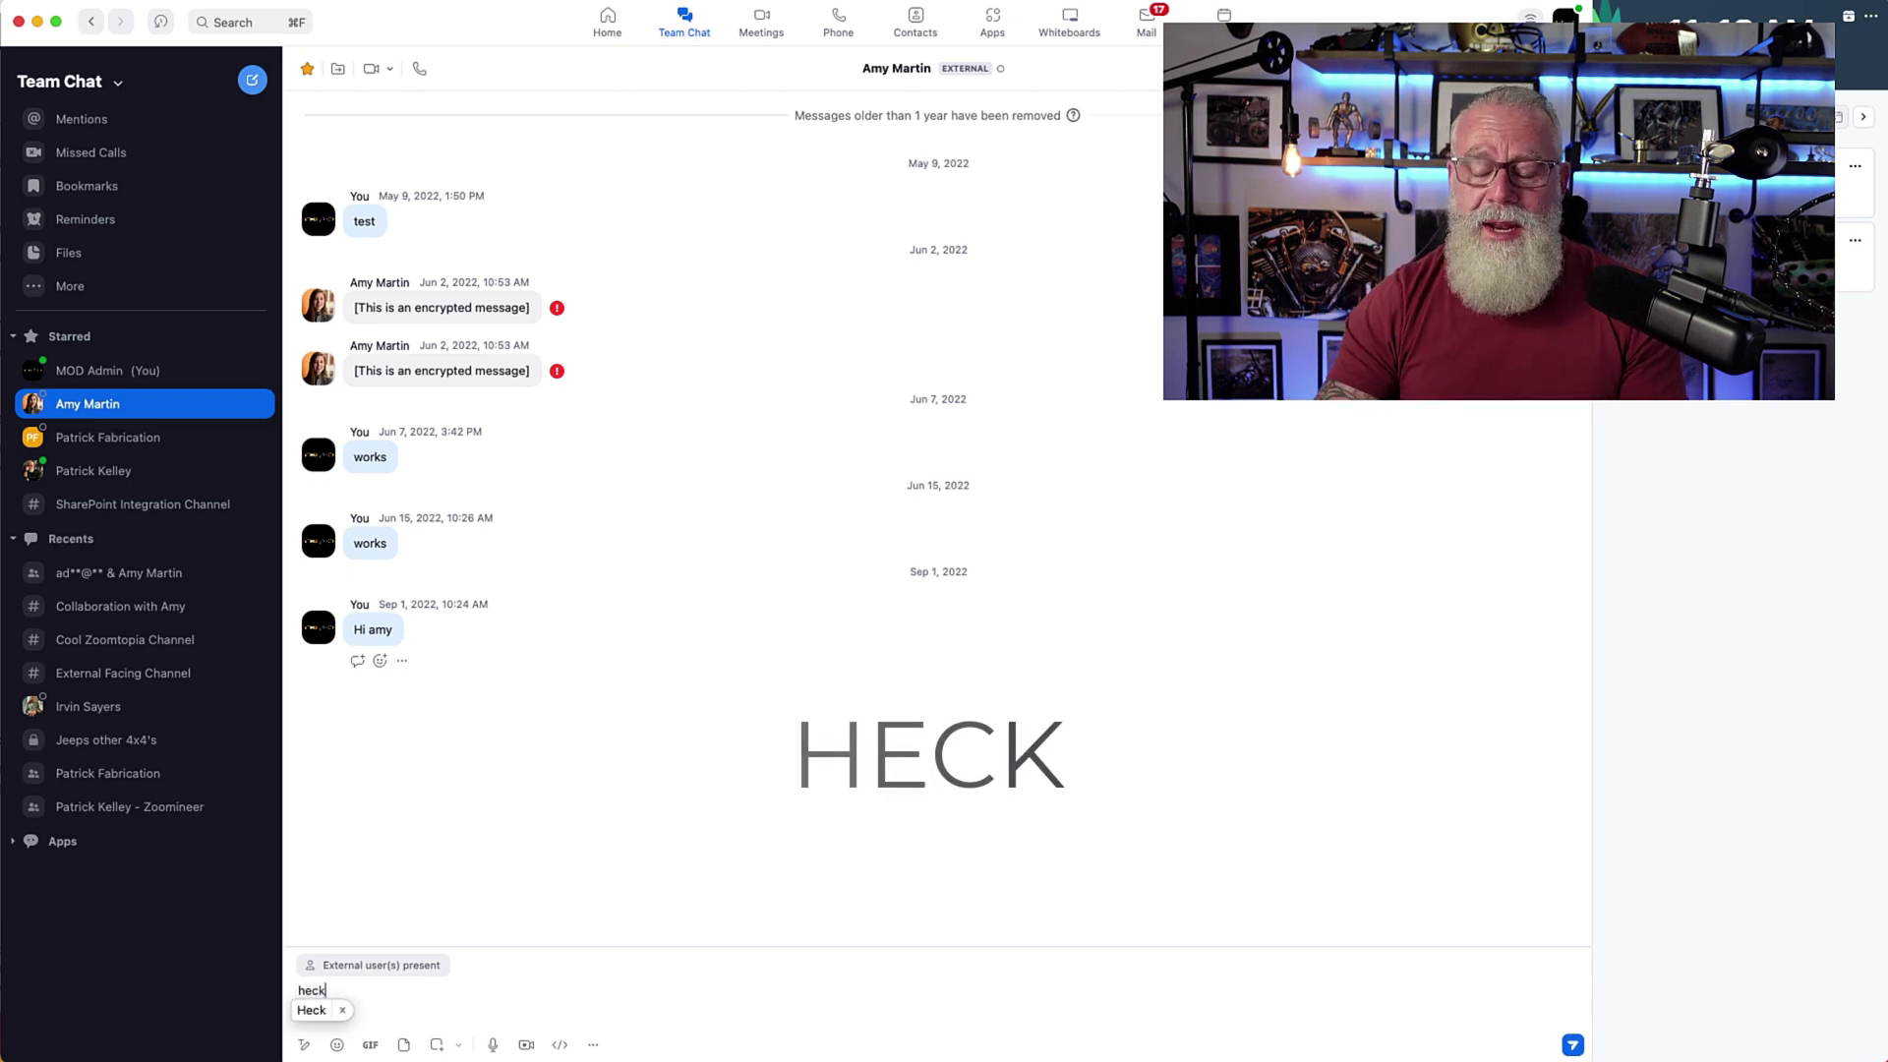
key(Return)
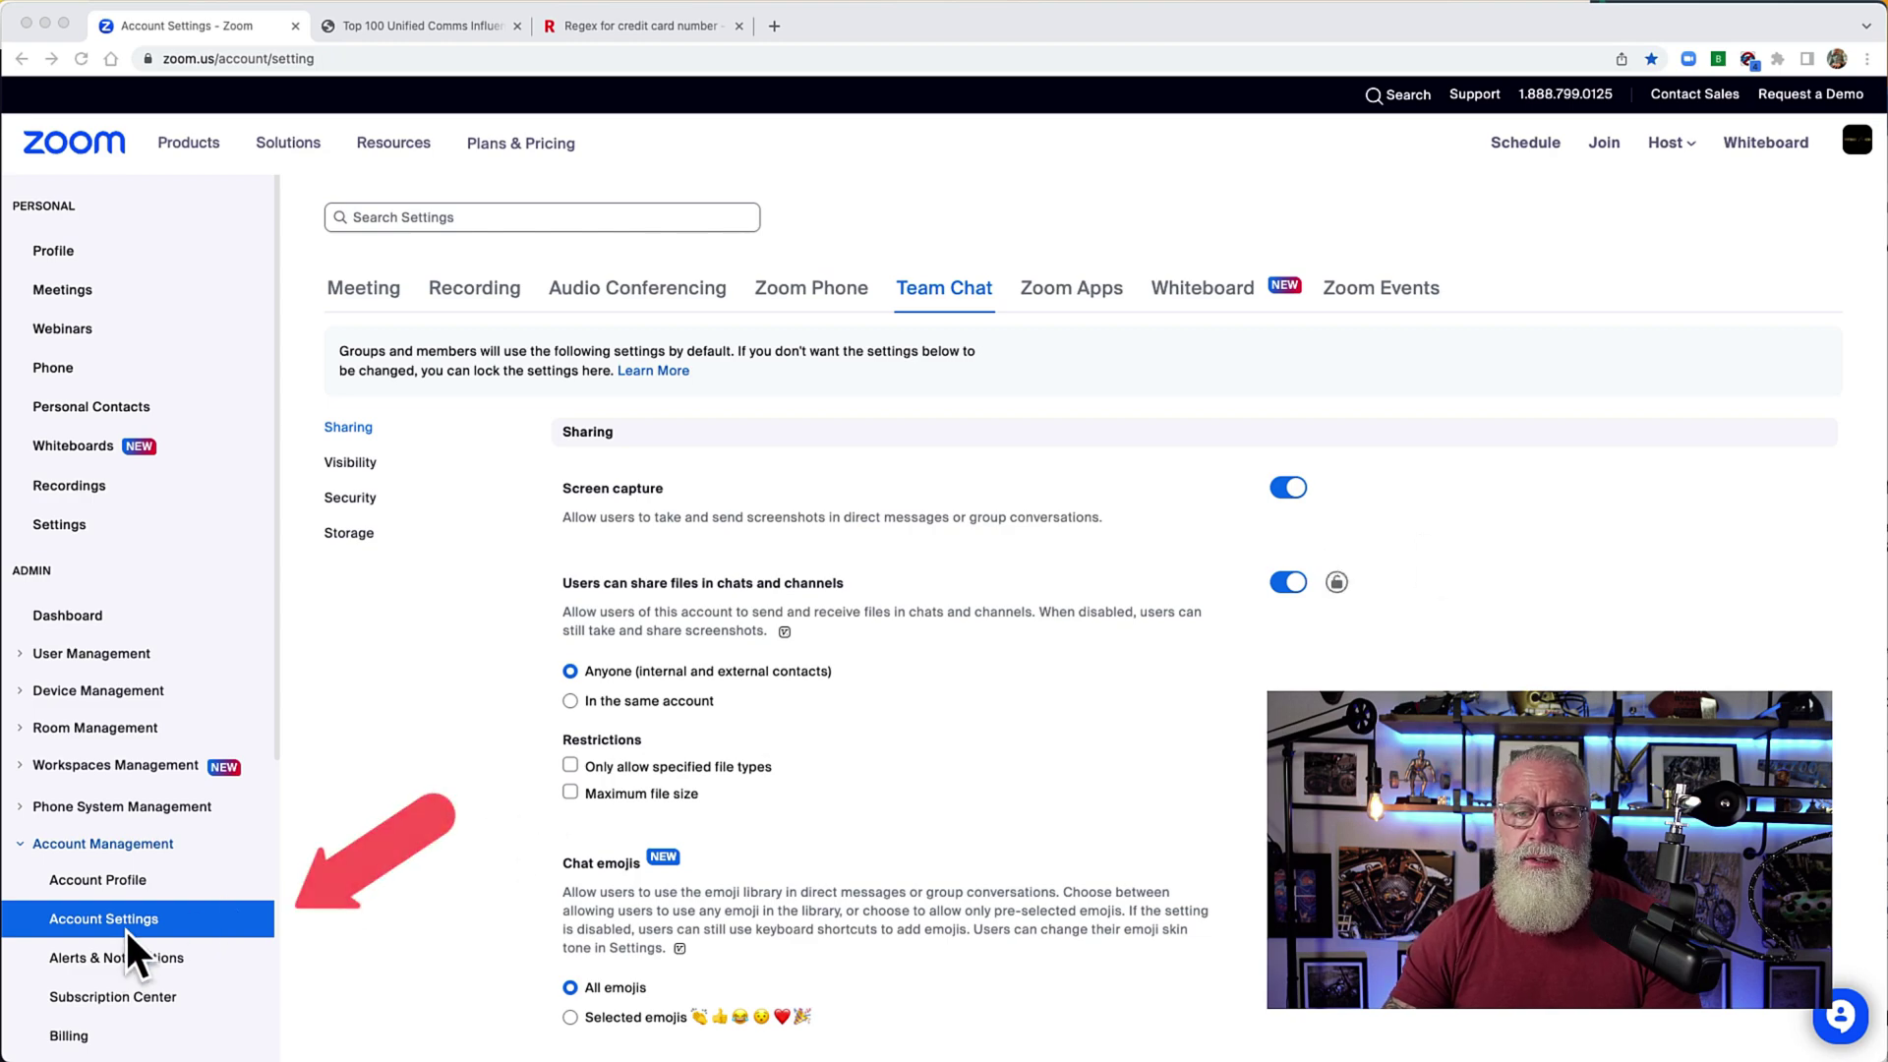
Open the No No Words policy under Team Chat's Chat Etiquette Tool settings.
scroll(1062, 590, down, 15)
scroll(1064, 651, down, 8)
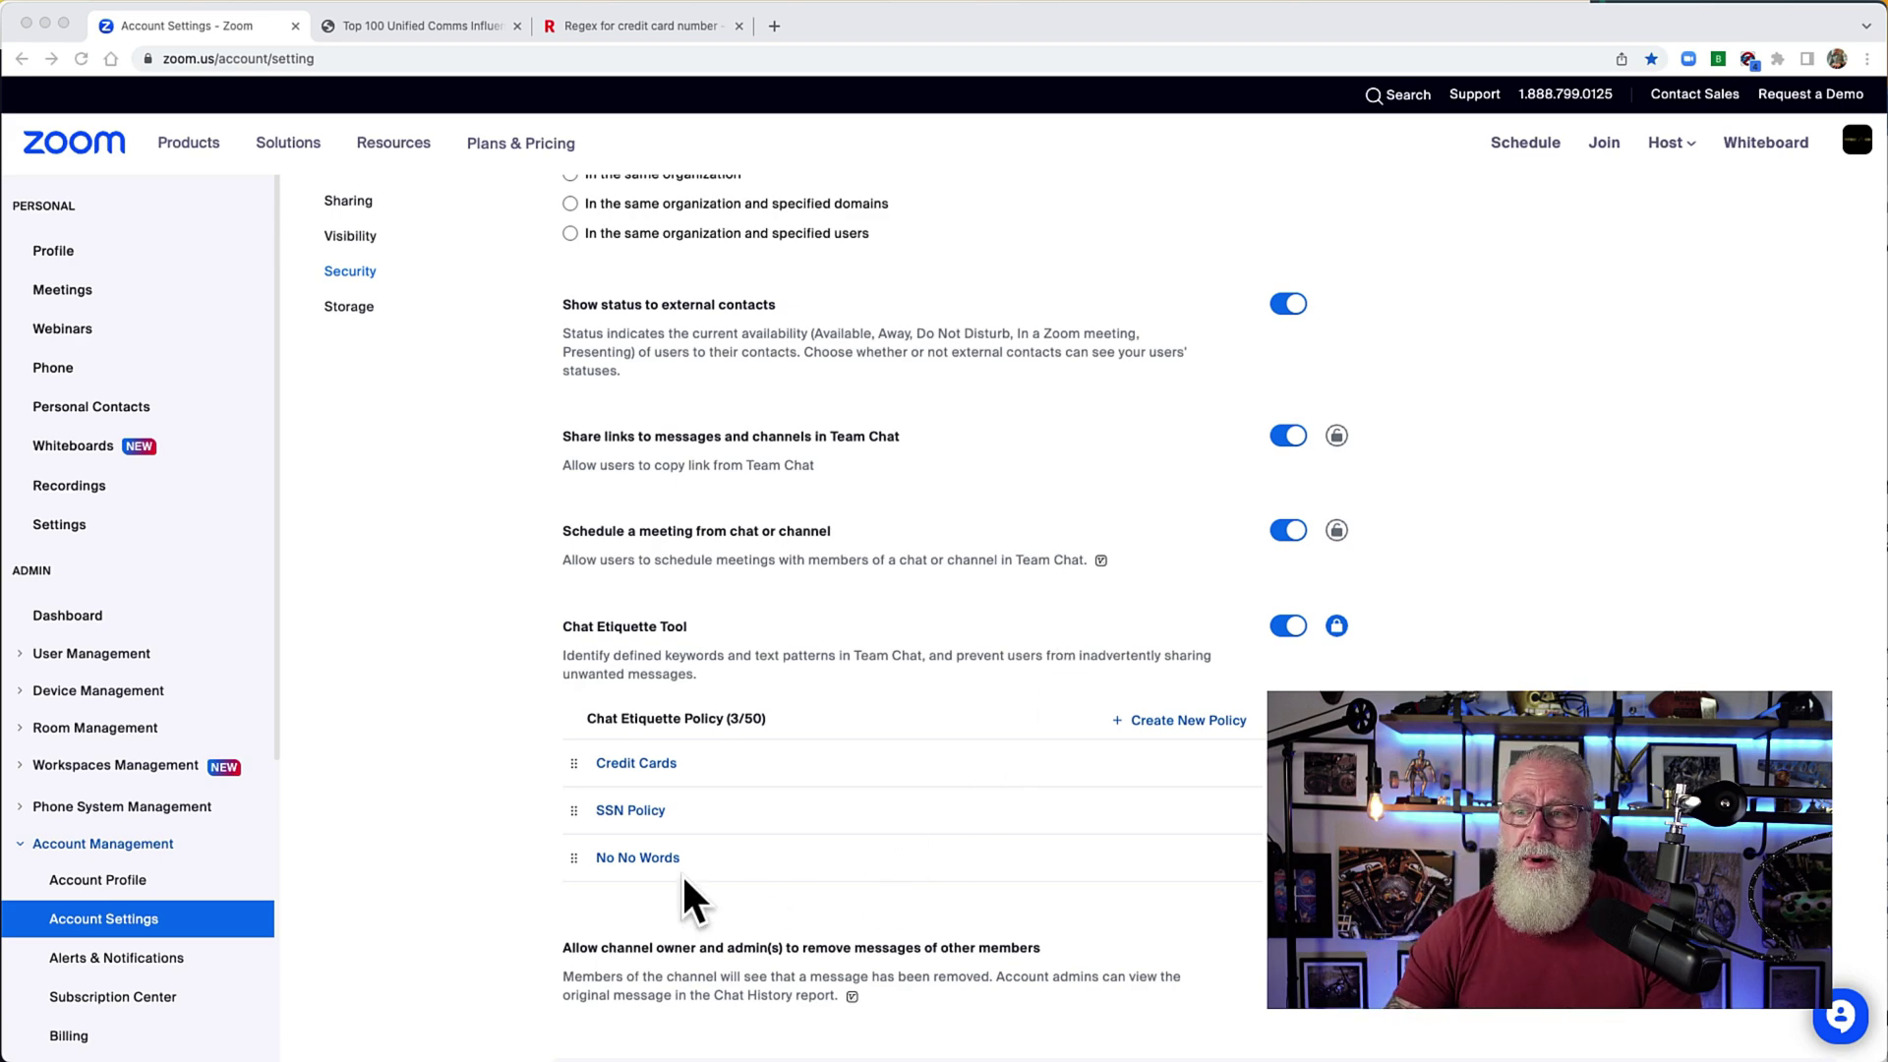
click(658, 858)
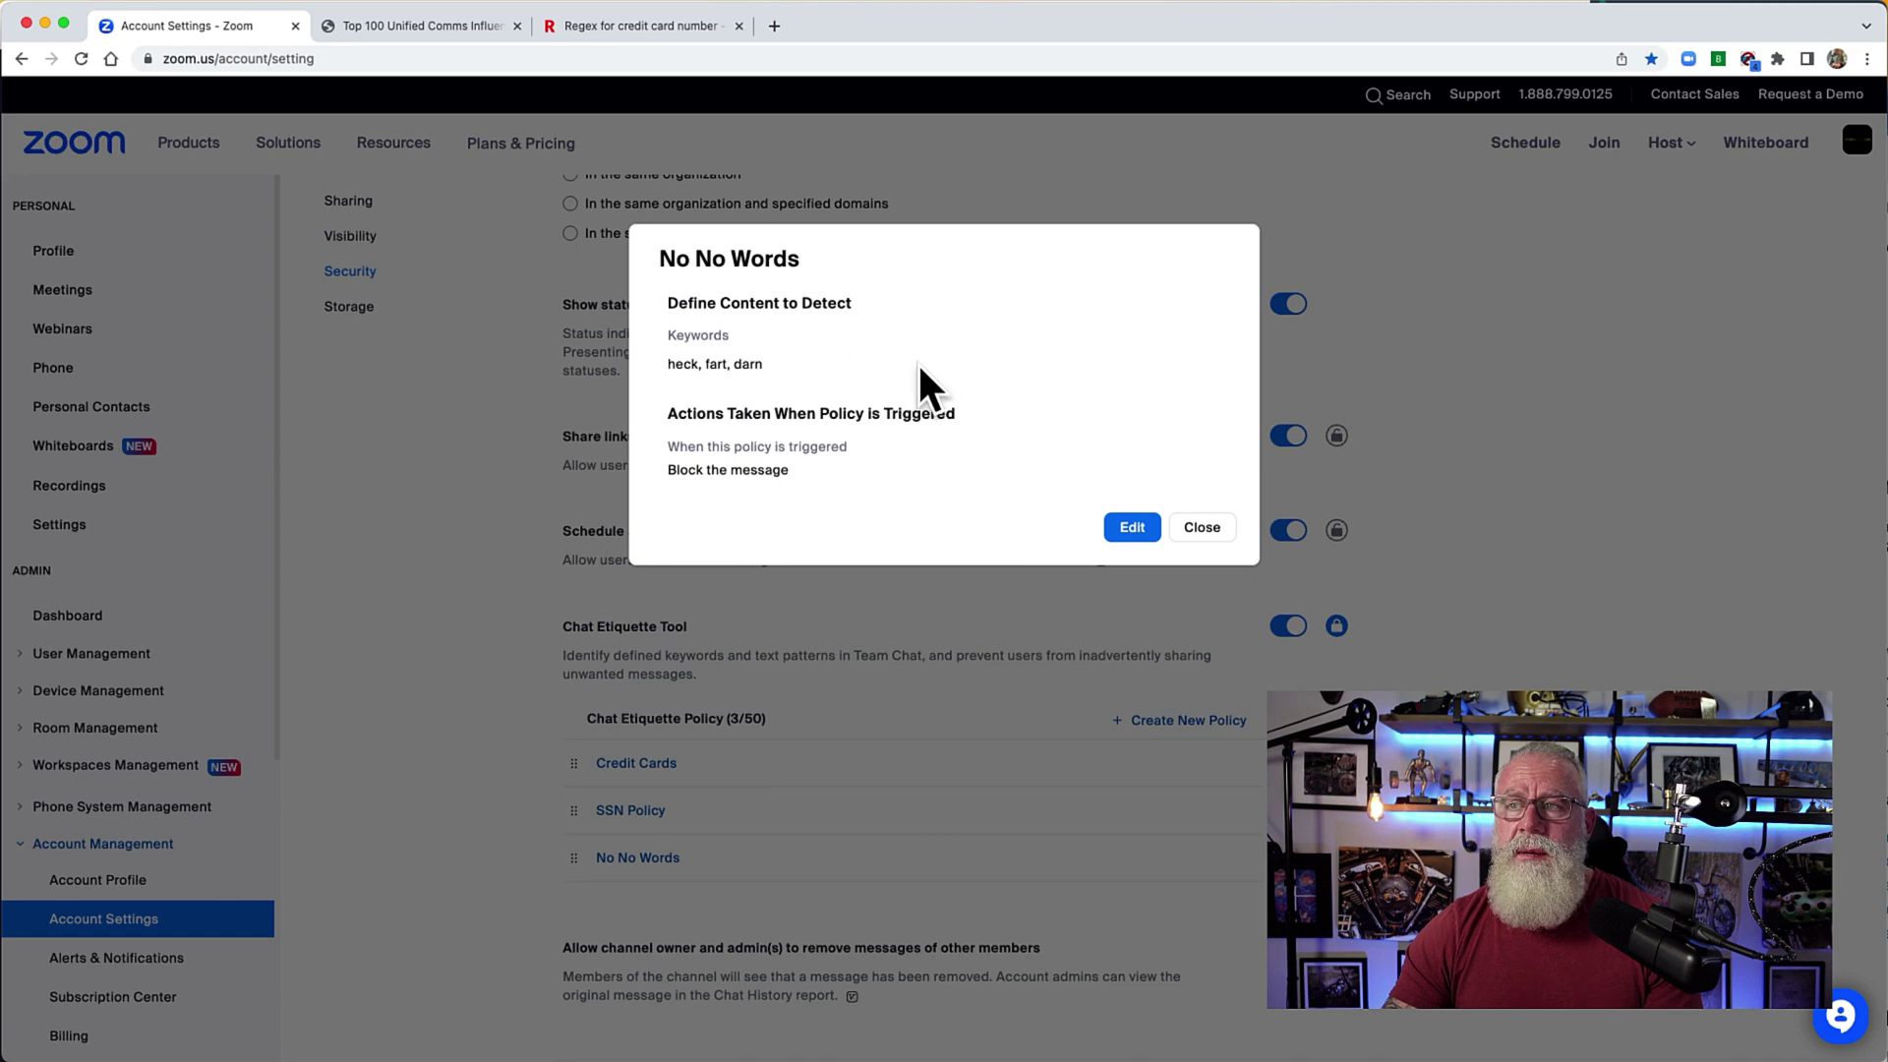
Edit the No No Words policy and save its keyword list heck, fart, darn.
click(1109, 521)
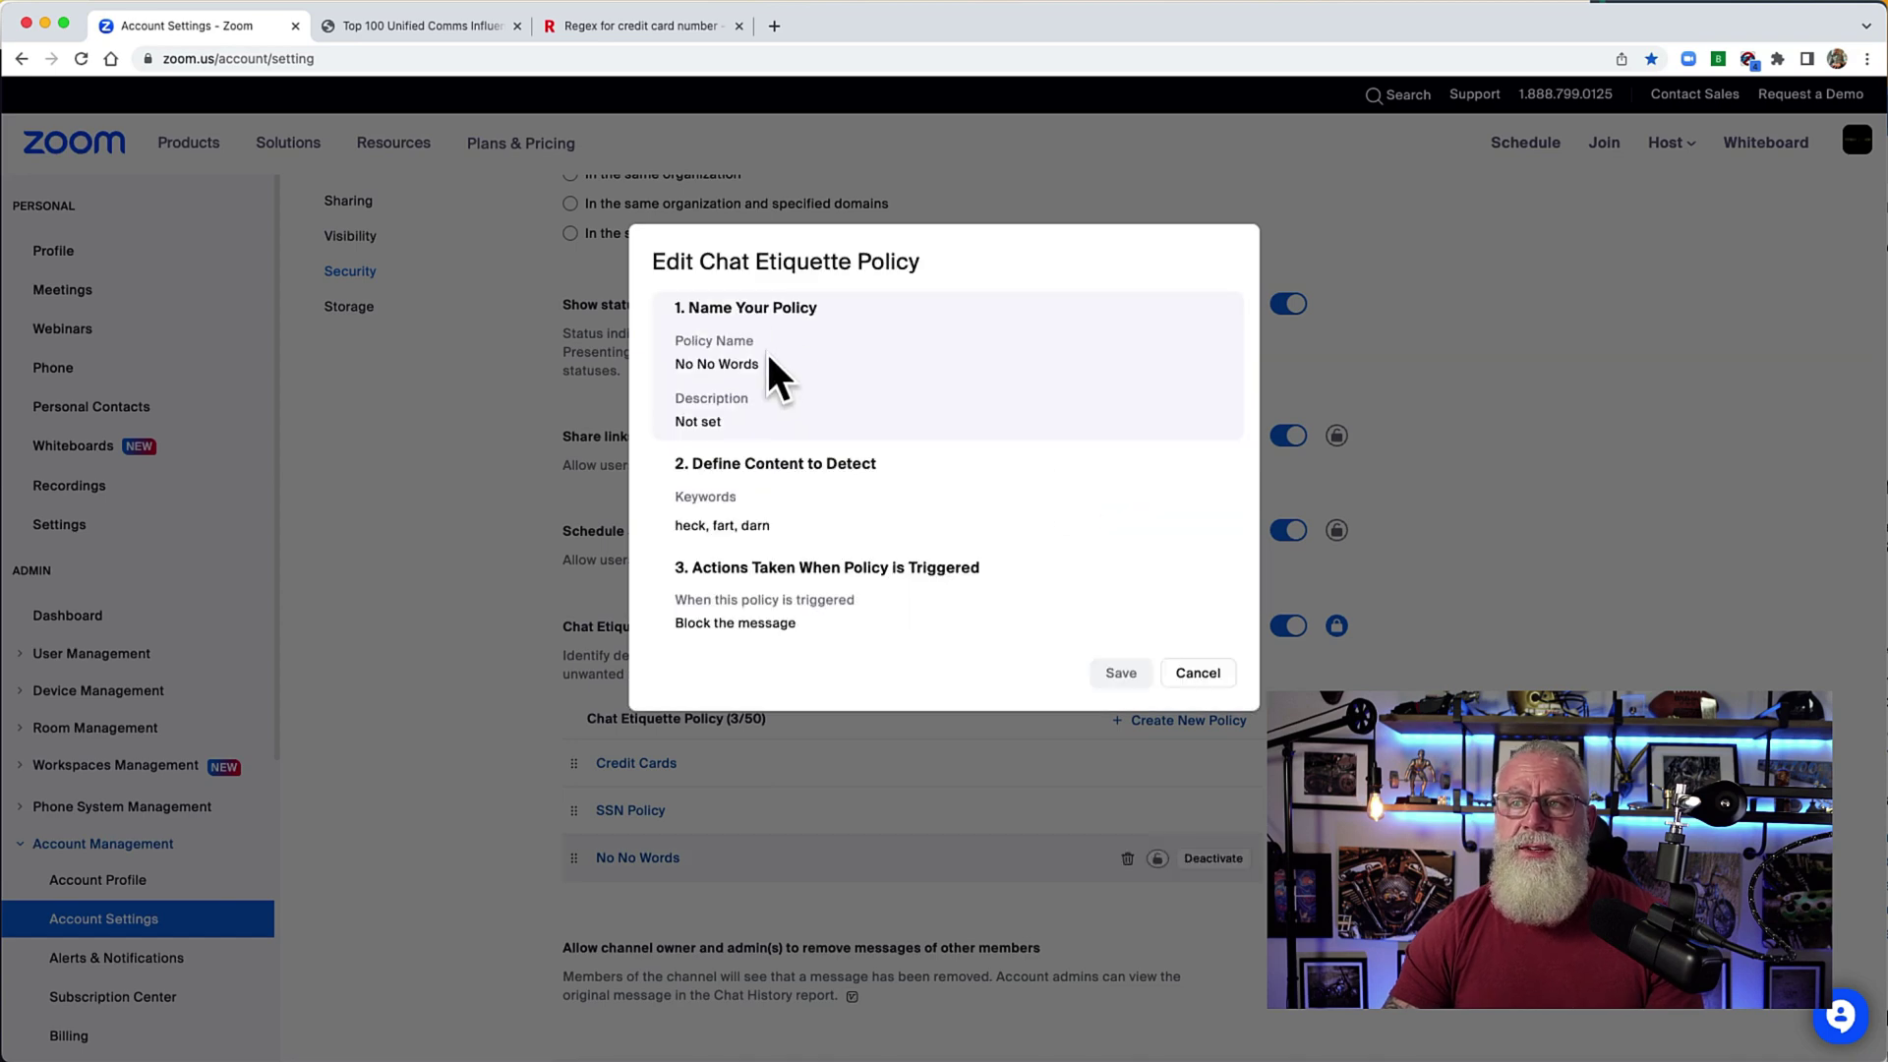
click(769, 360)
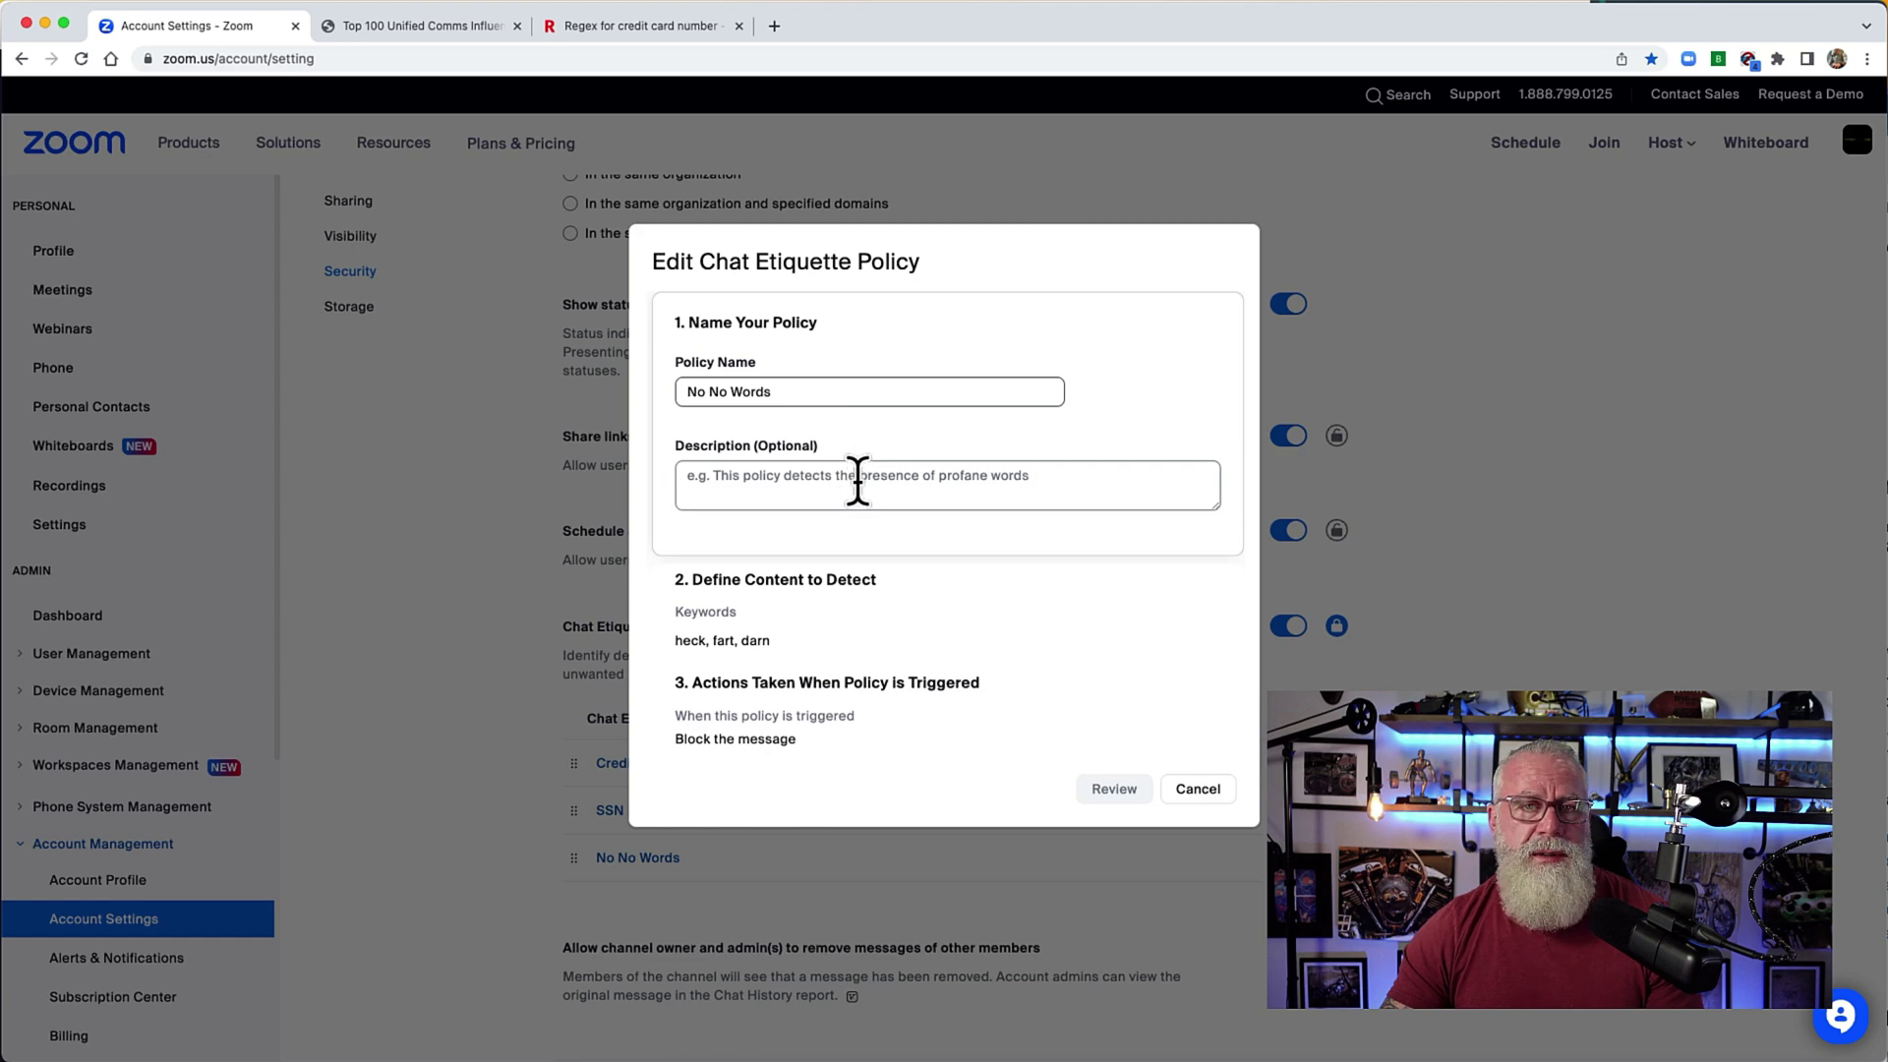
click(869, 596)
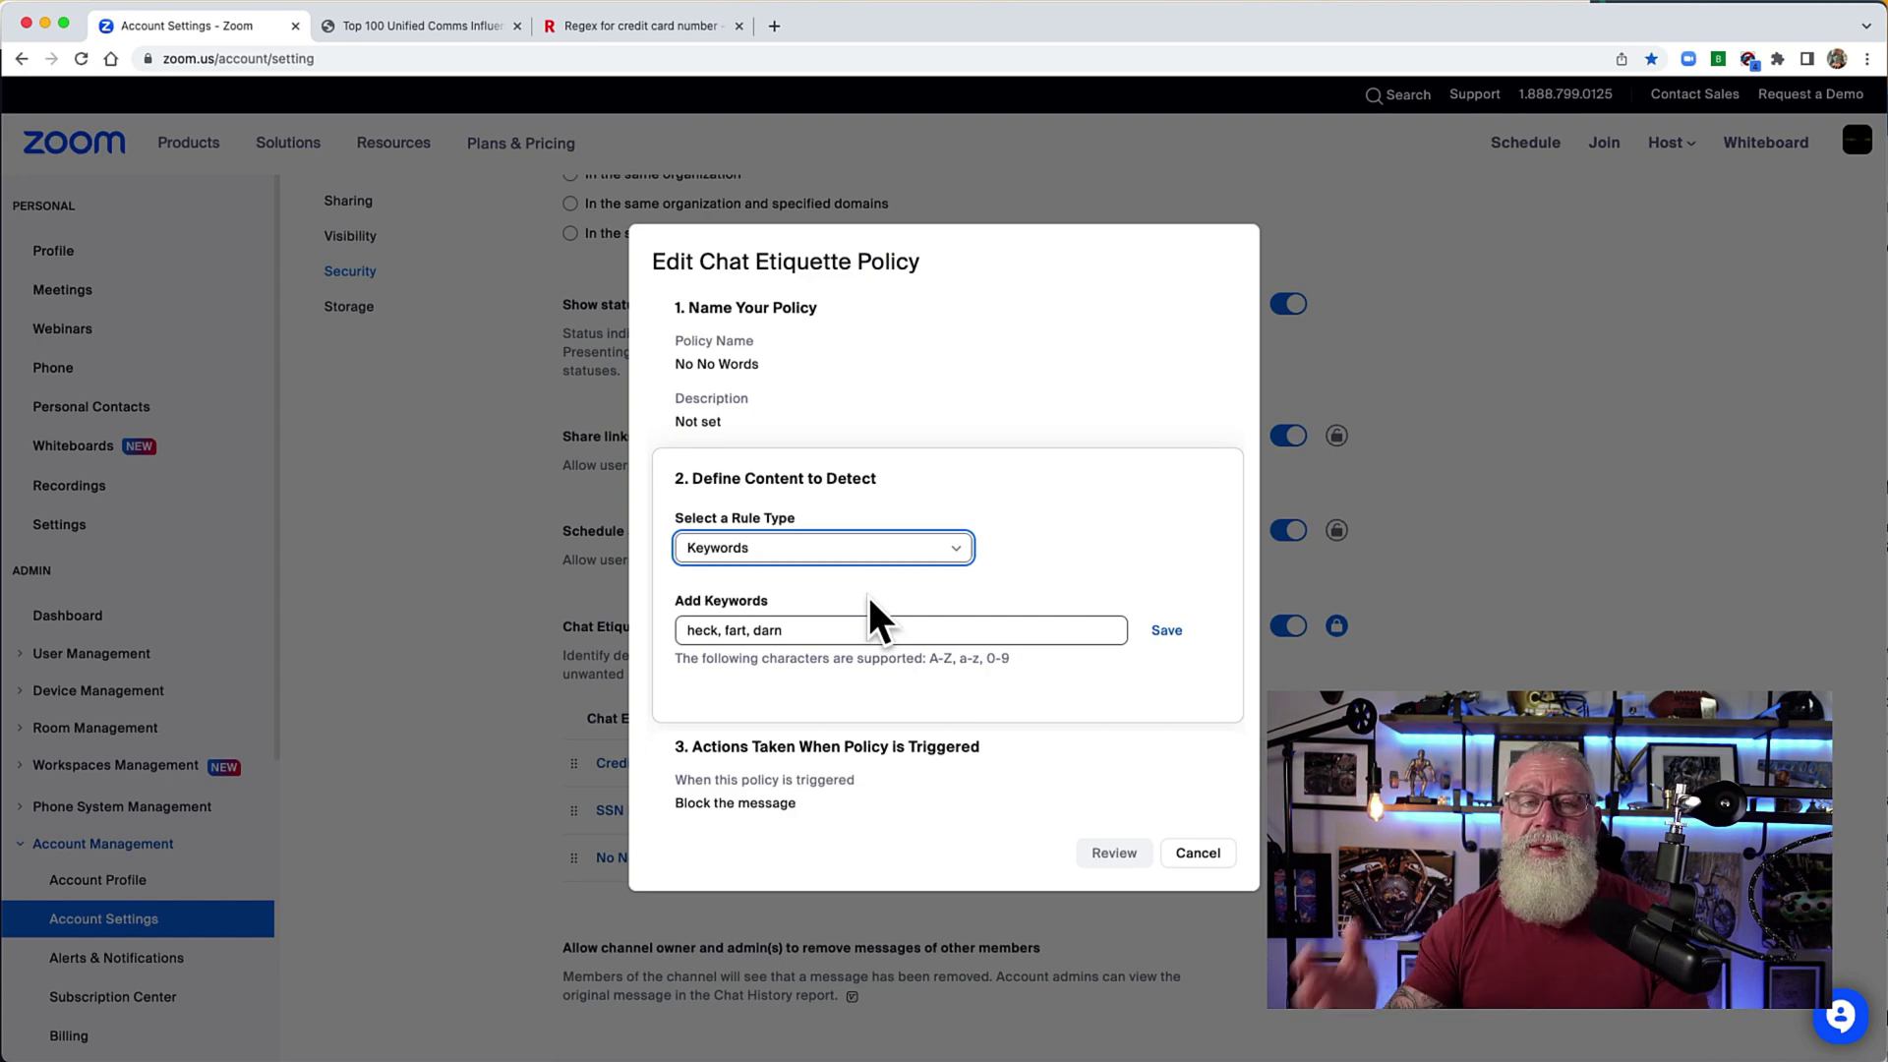
click(1162, 633)
Test the keywords with 'heck', review the Block the message action, and close the editor.
click(787, 603)
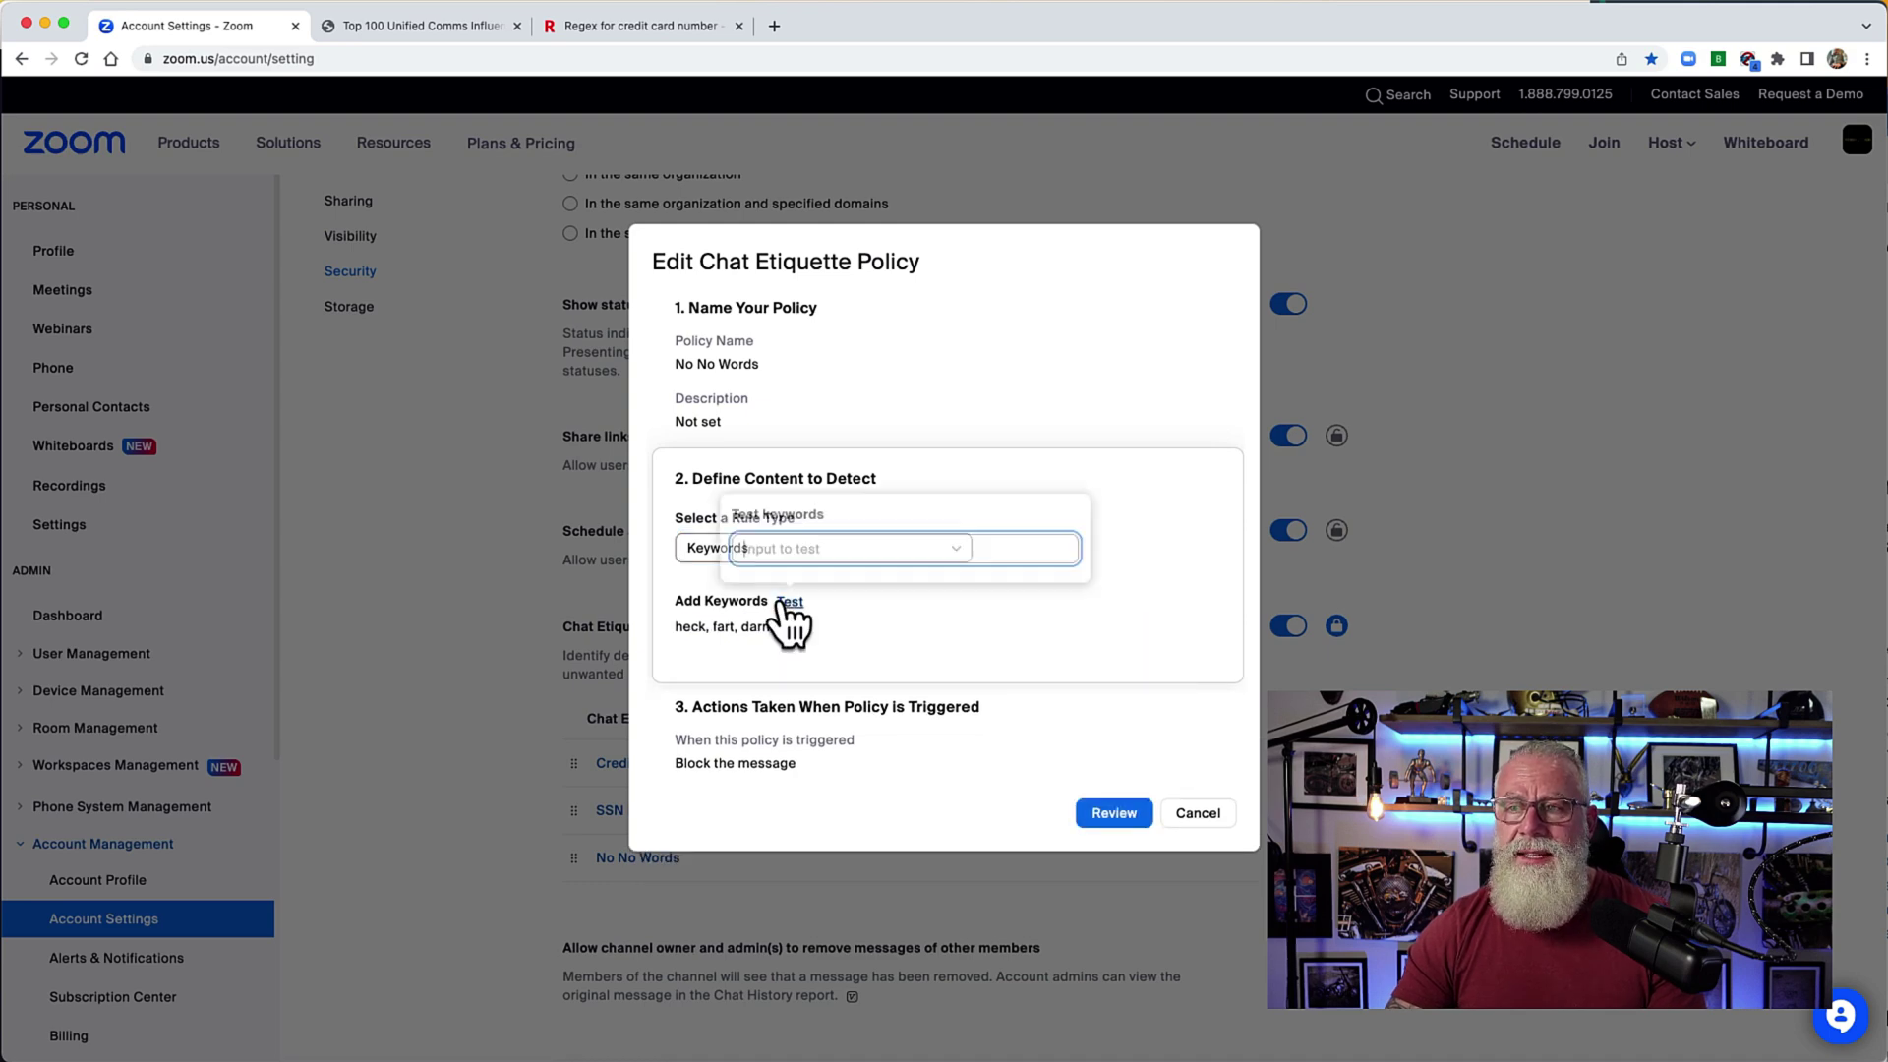
text(heck)
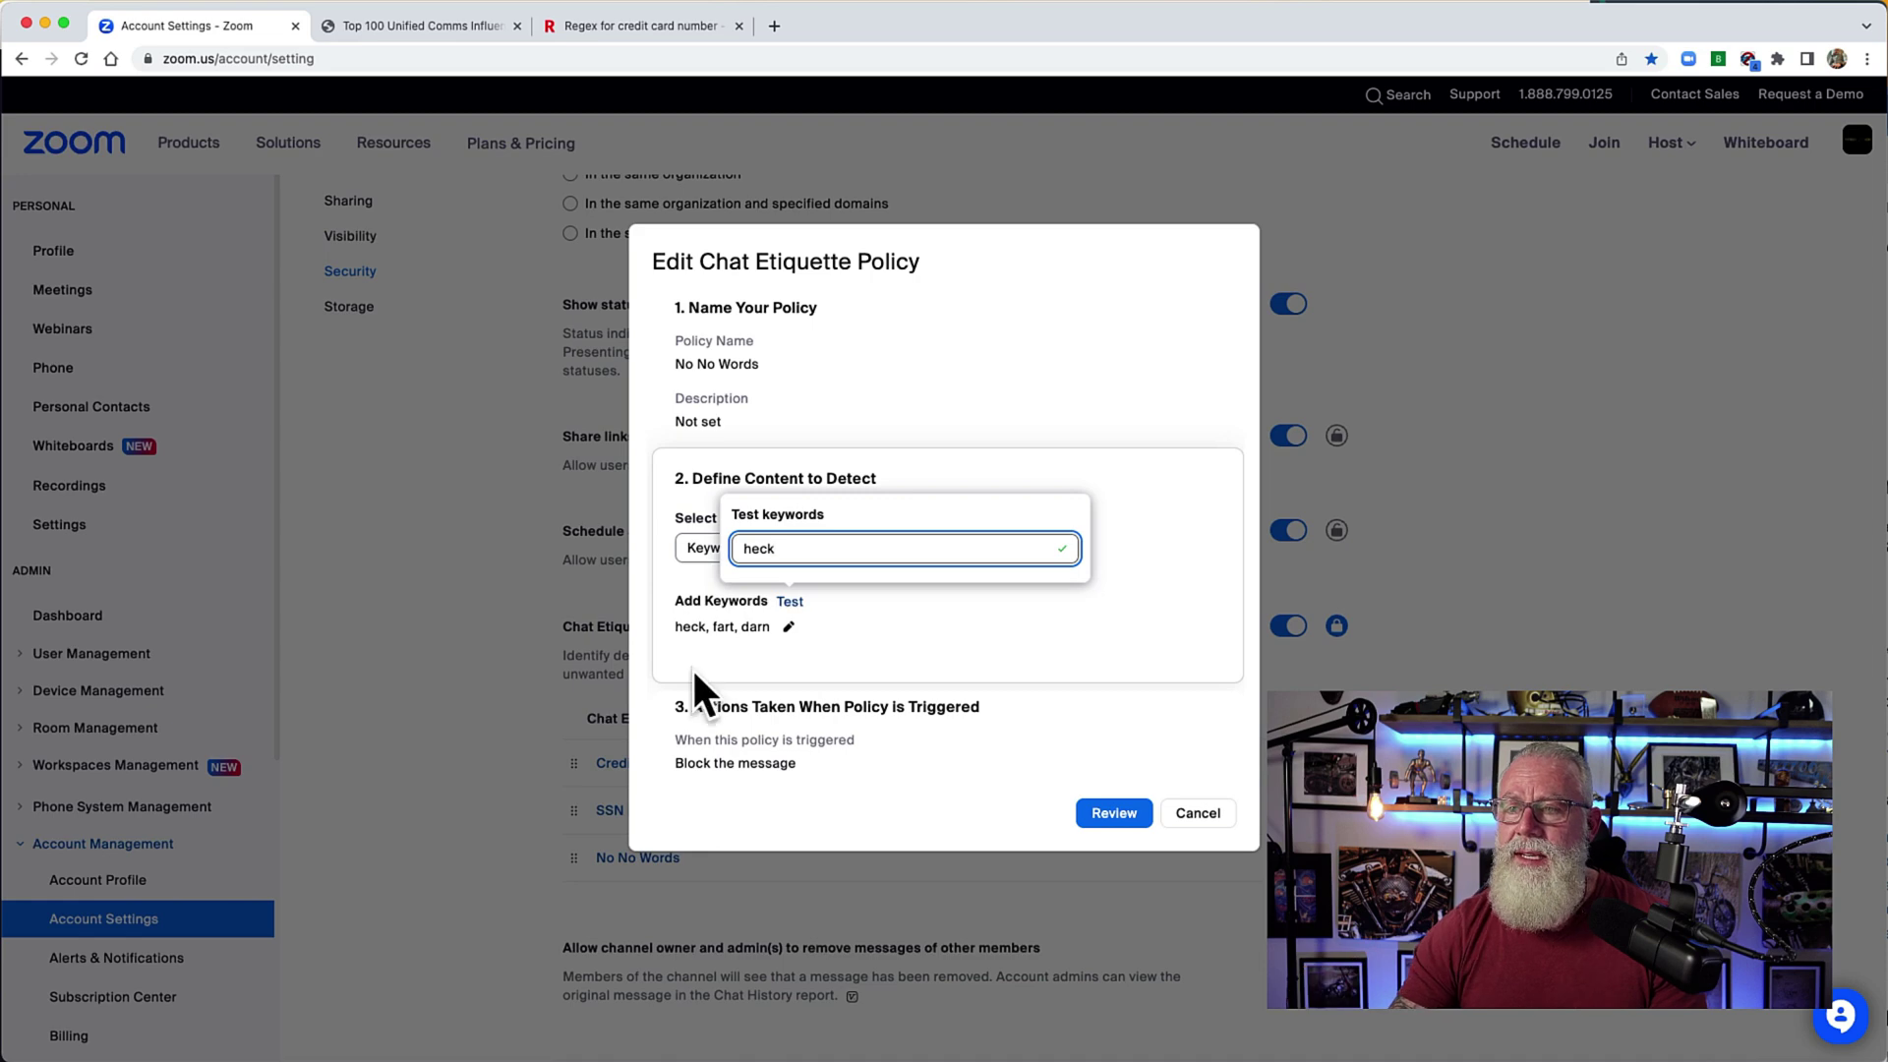
click(760, 634)
click(1101, 816)
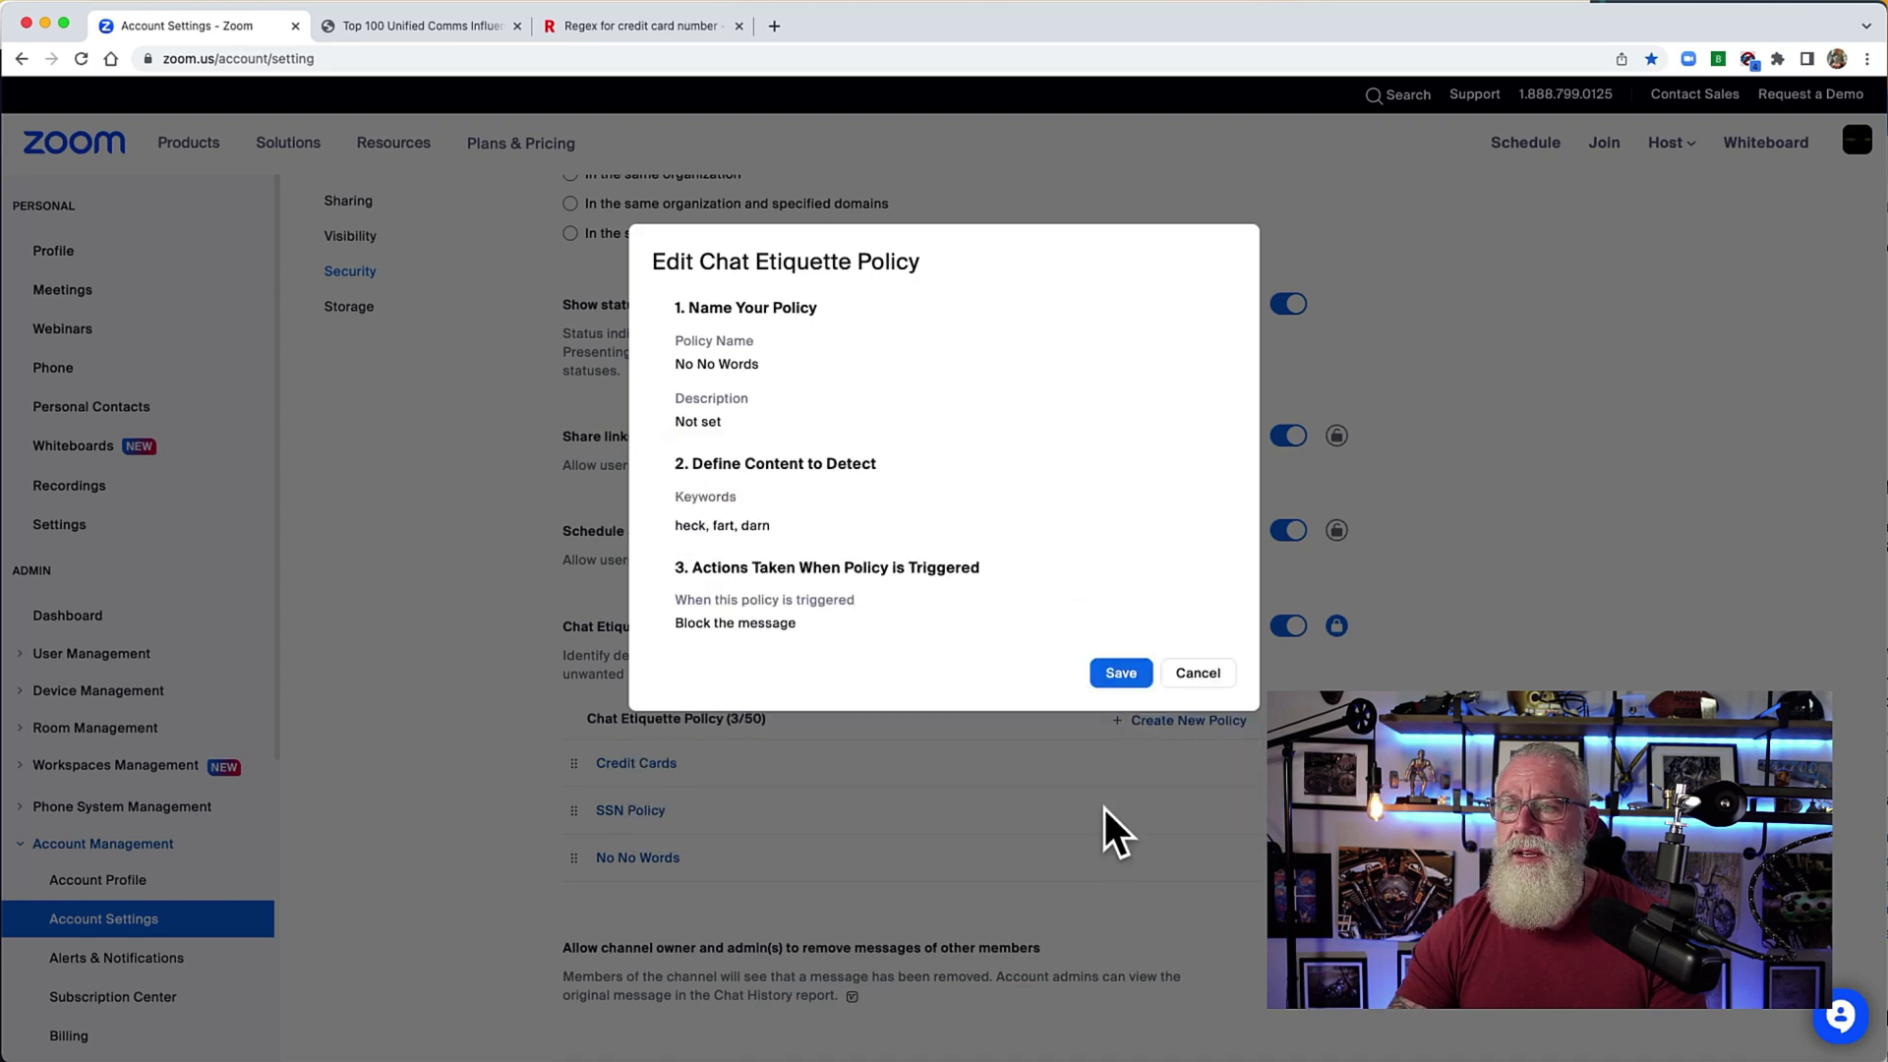
click(824, 611)
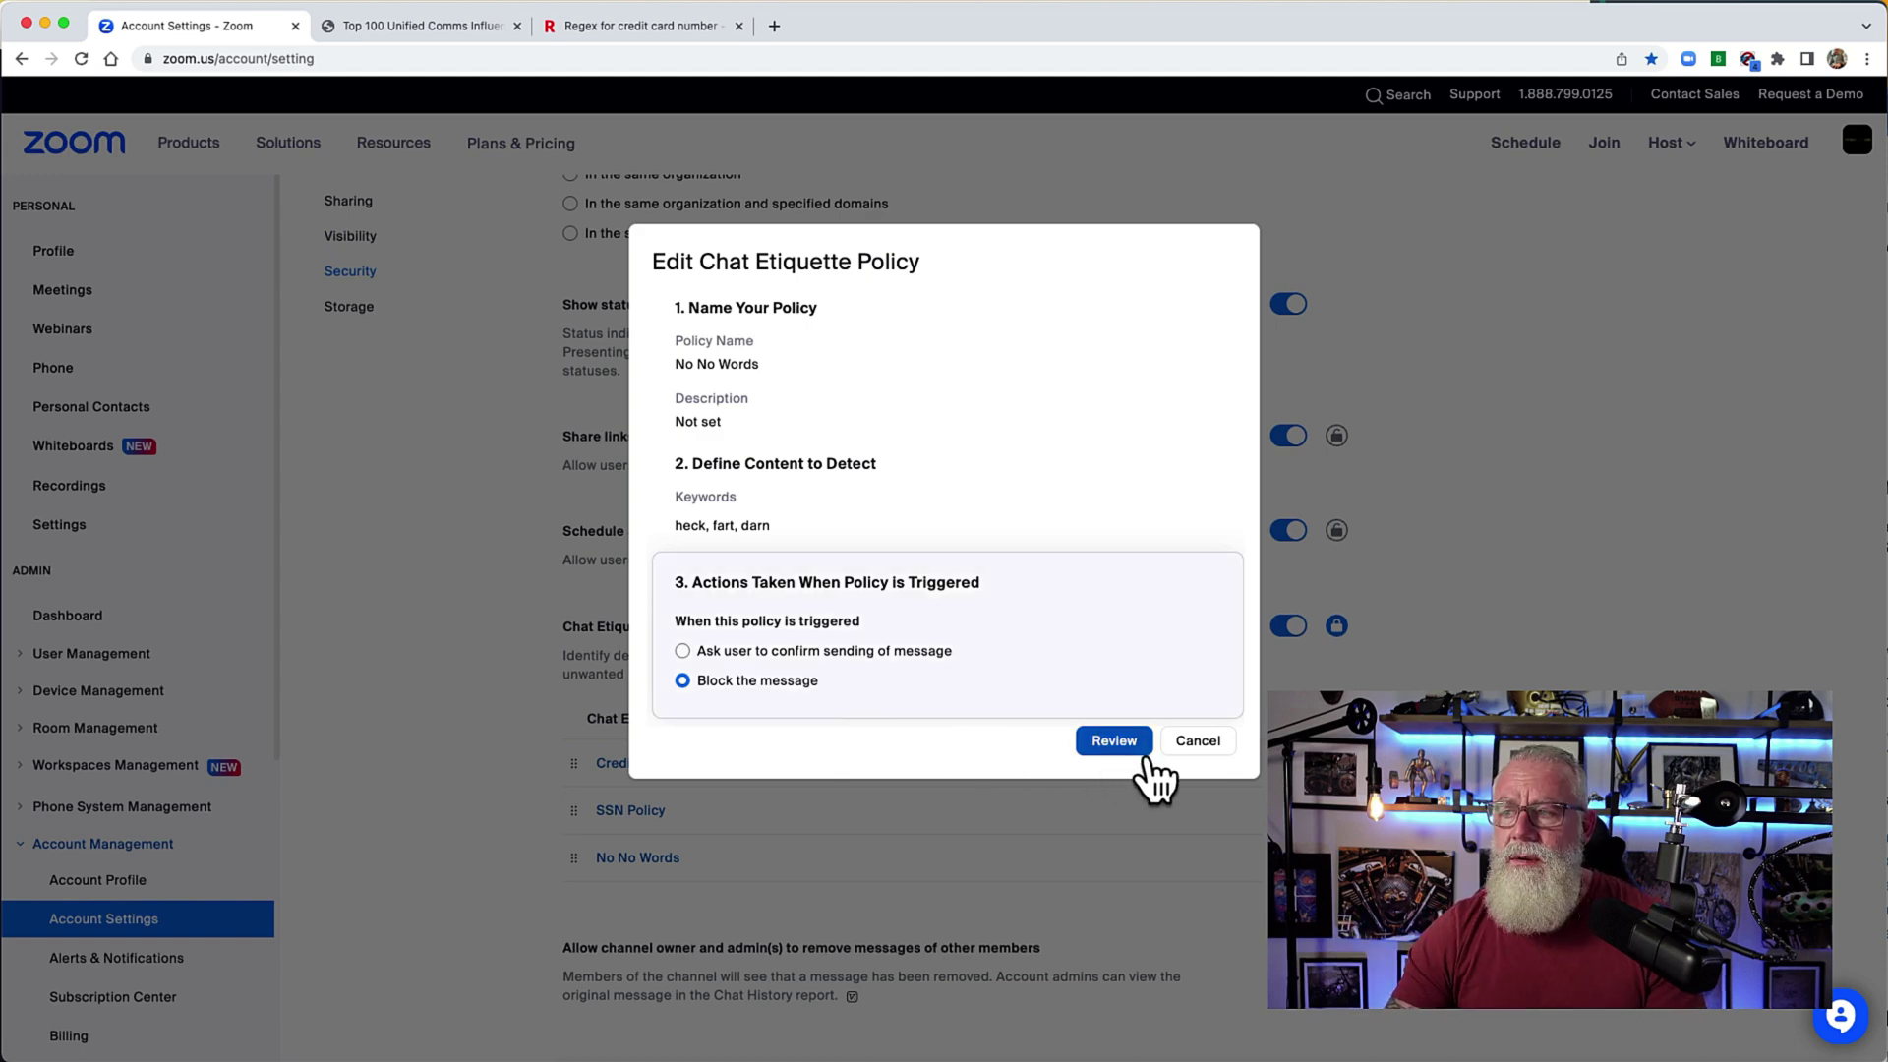
click(1197, 740)
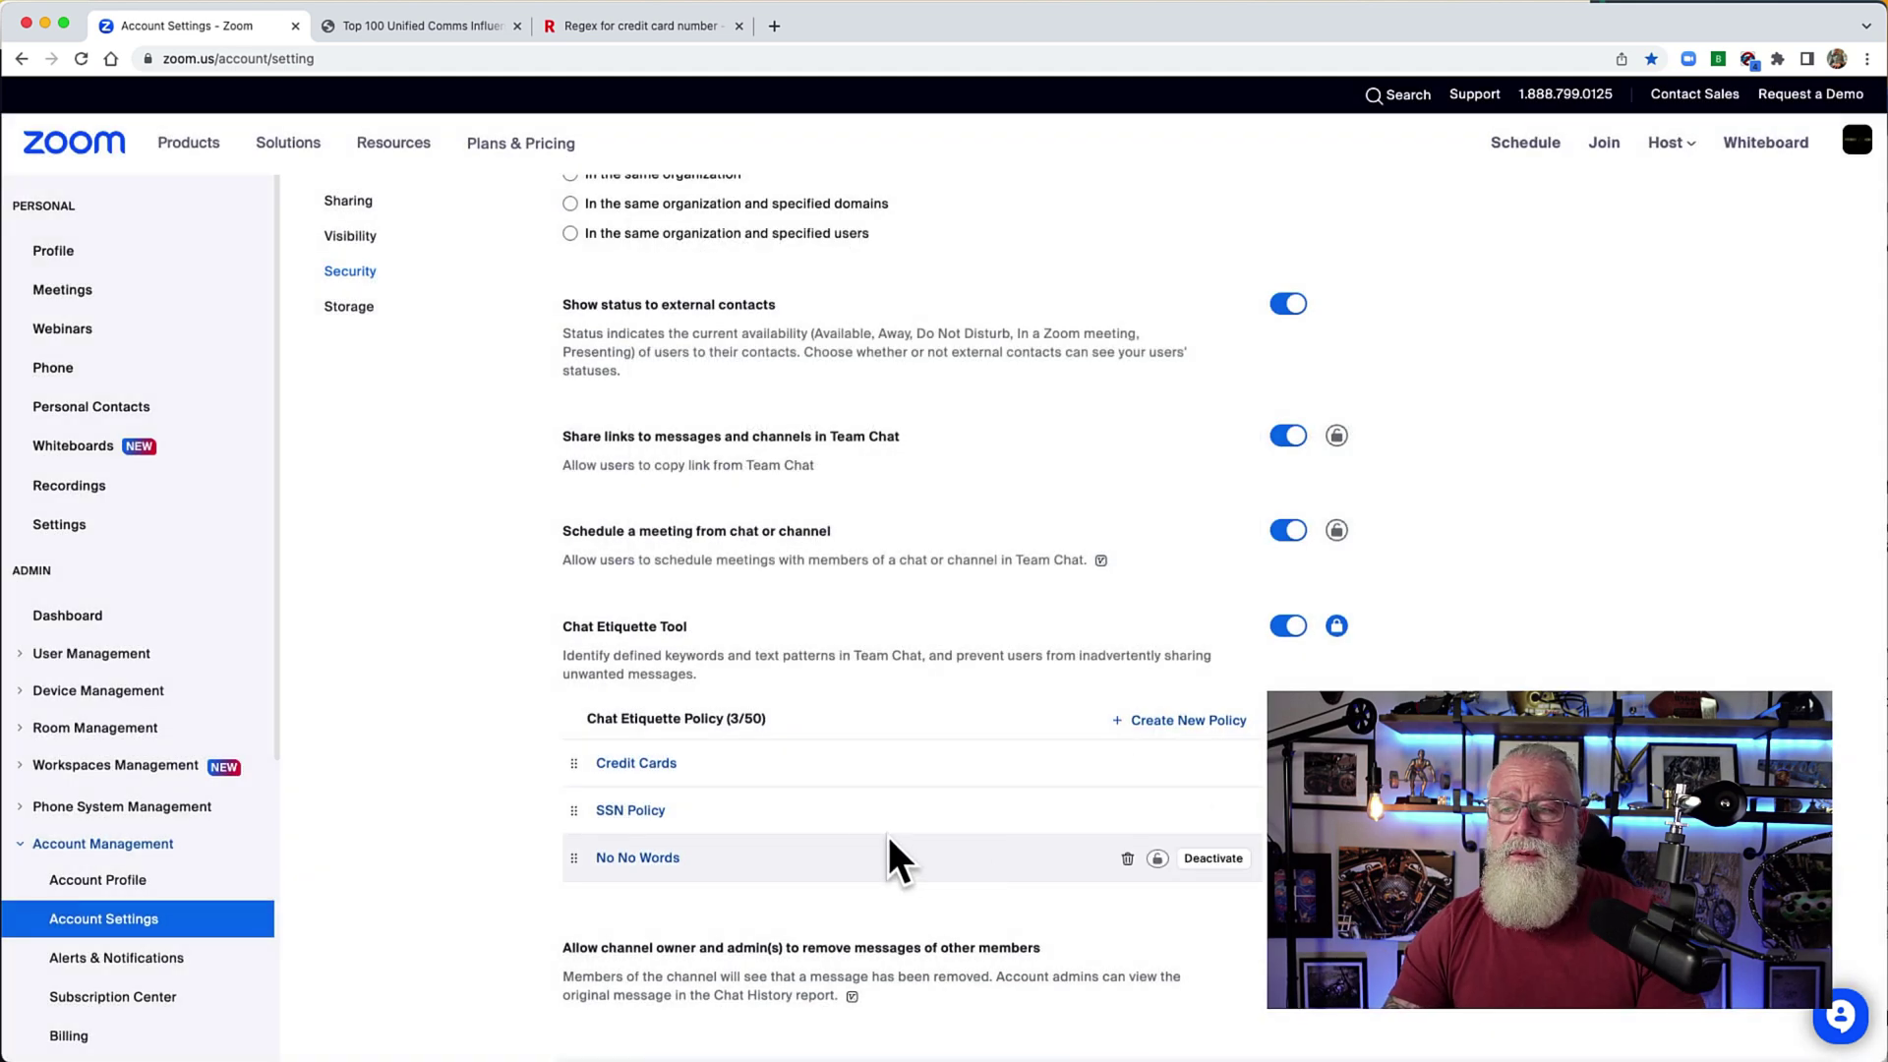
Edit the SSN Policy, keeping the Regular expression rule ^\d{3}-\d{2}-\d{4}$, and save it.
click(647, 809)
click(1136, 558)
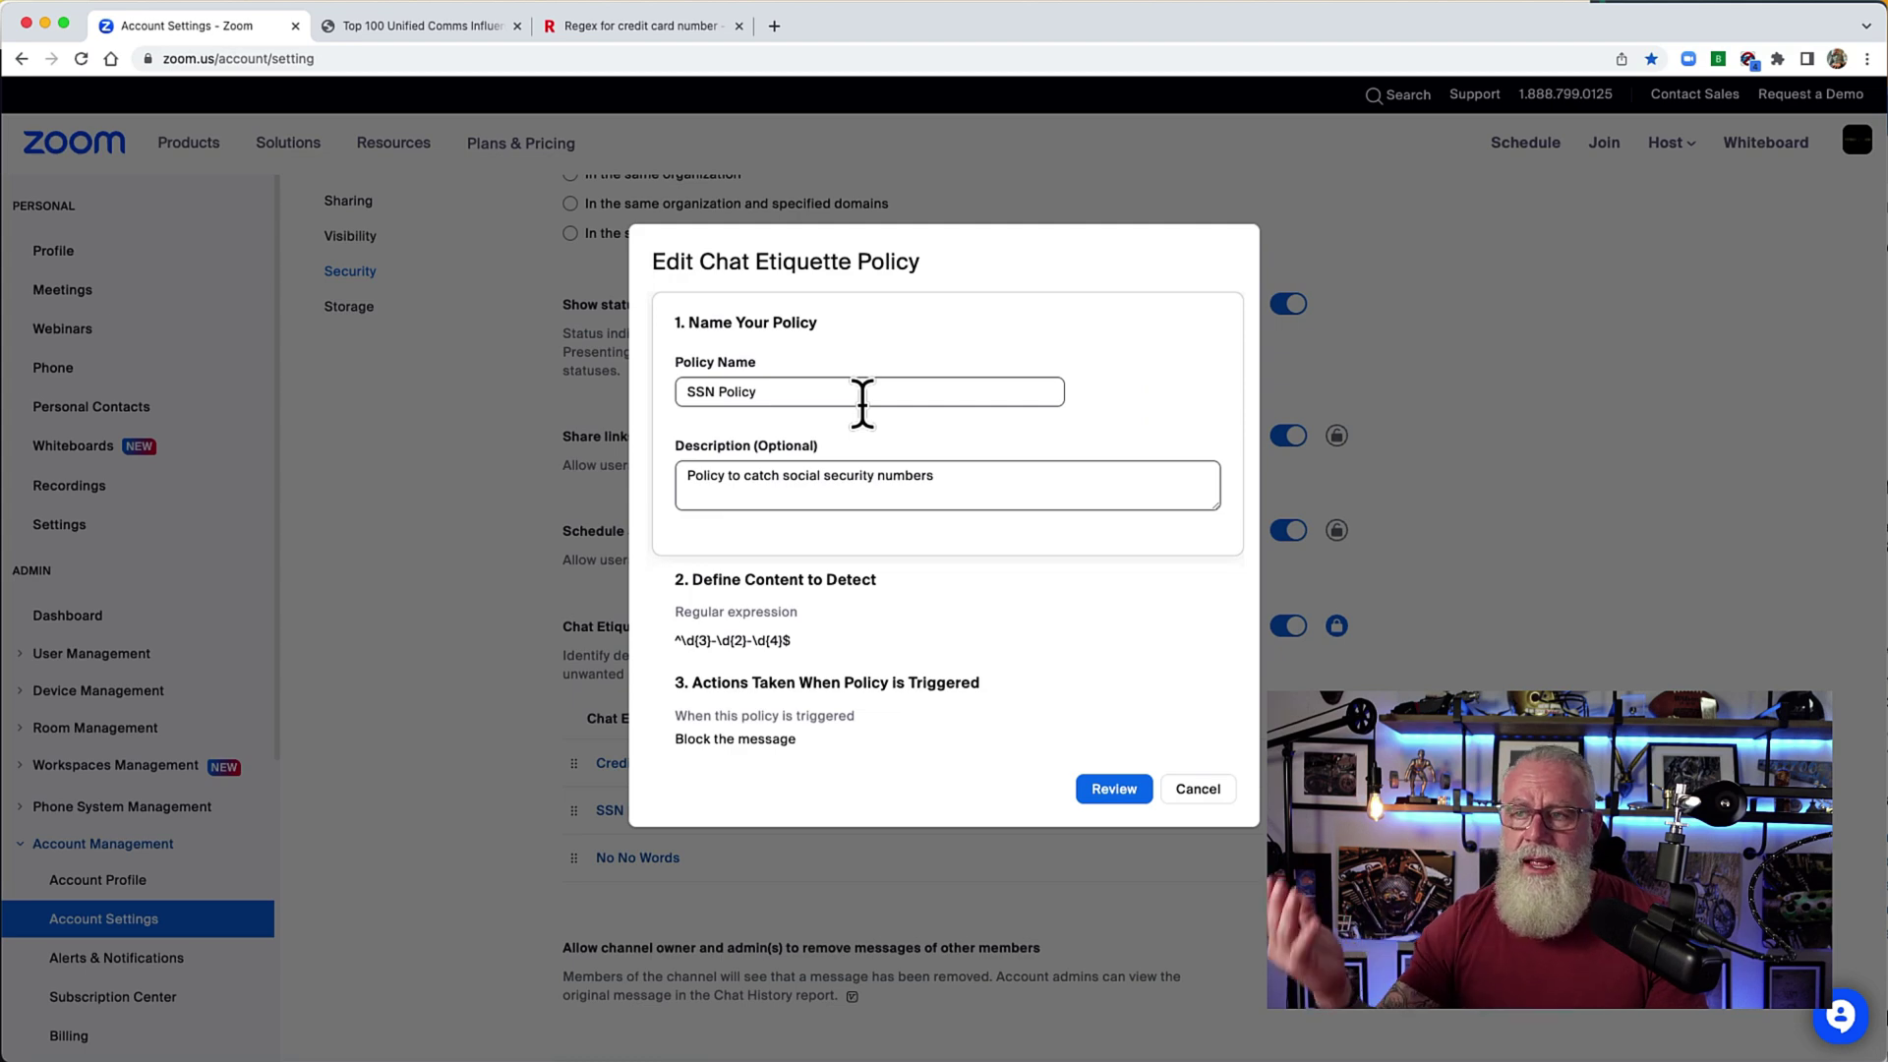
click(893, 595)
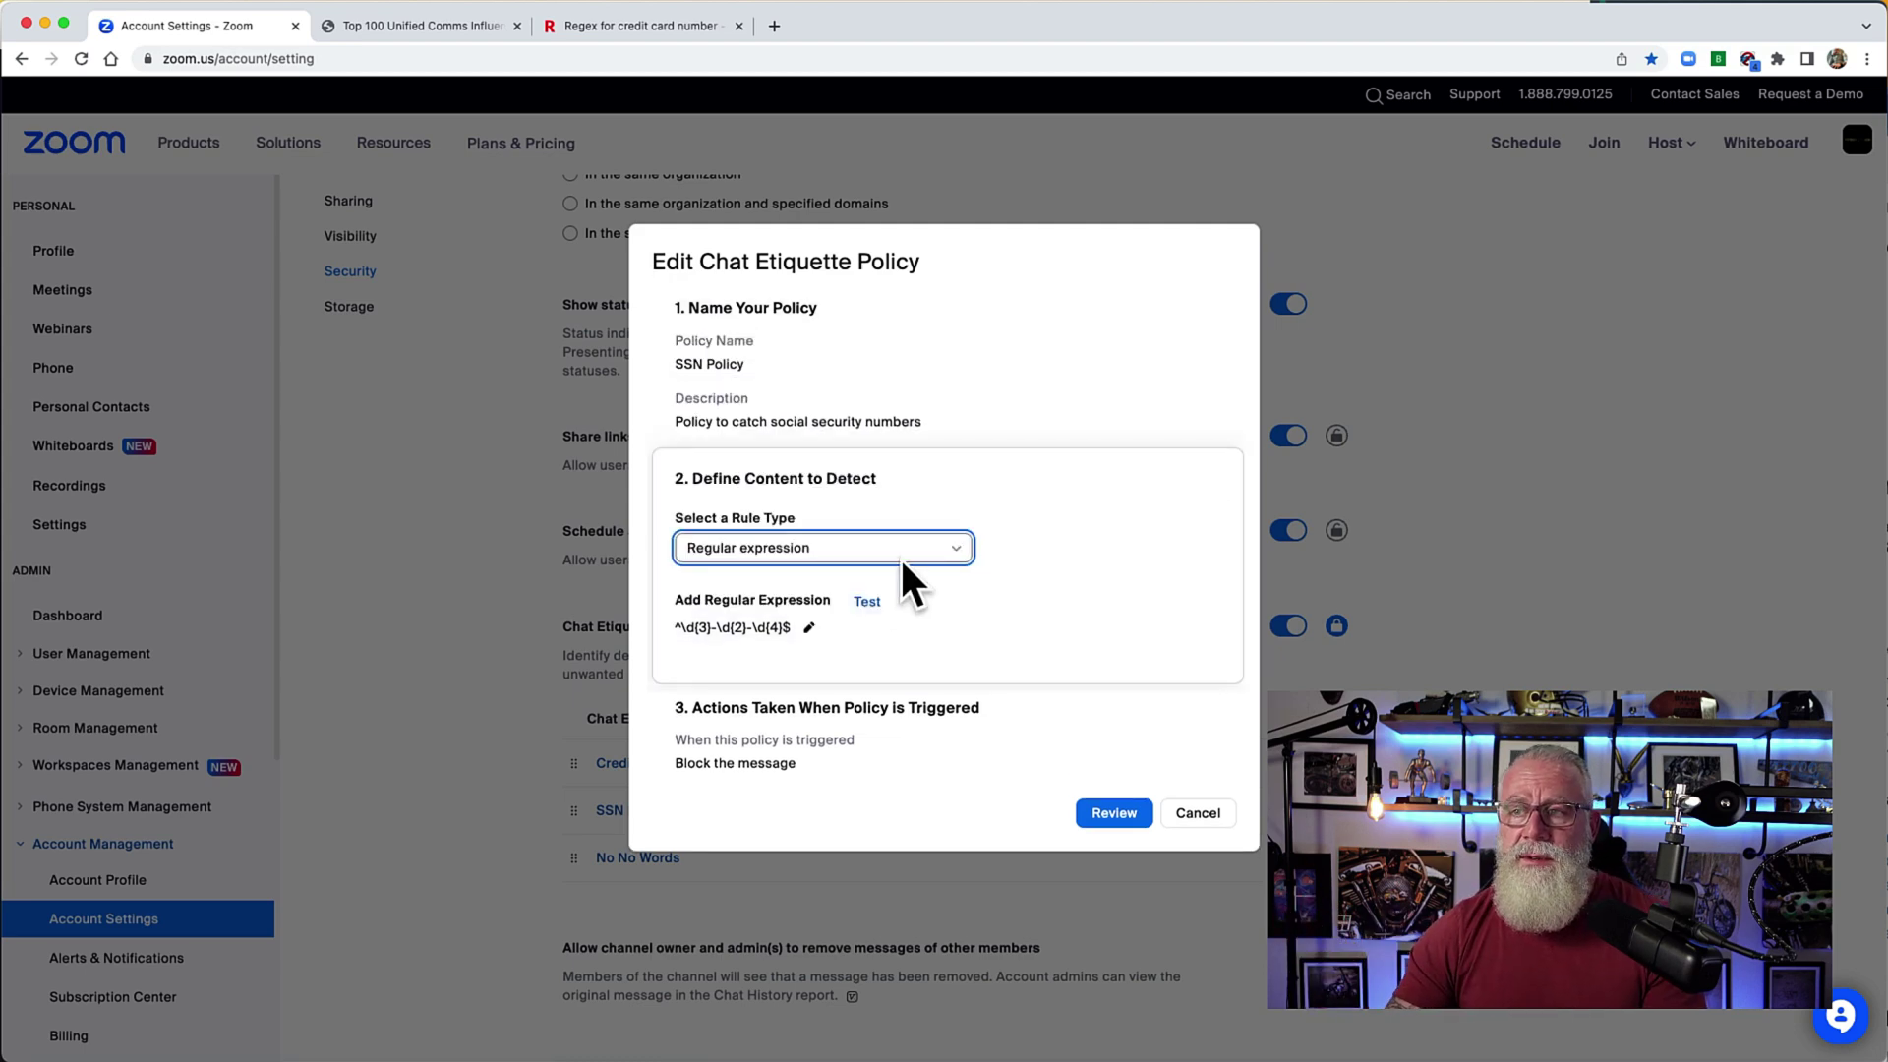
click(900, 543)
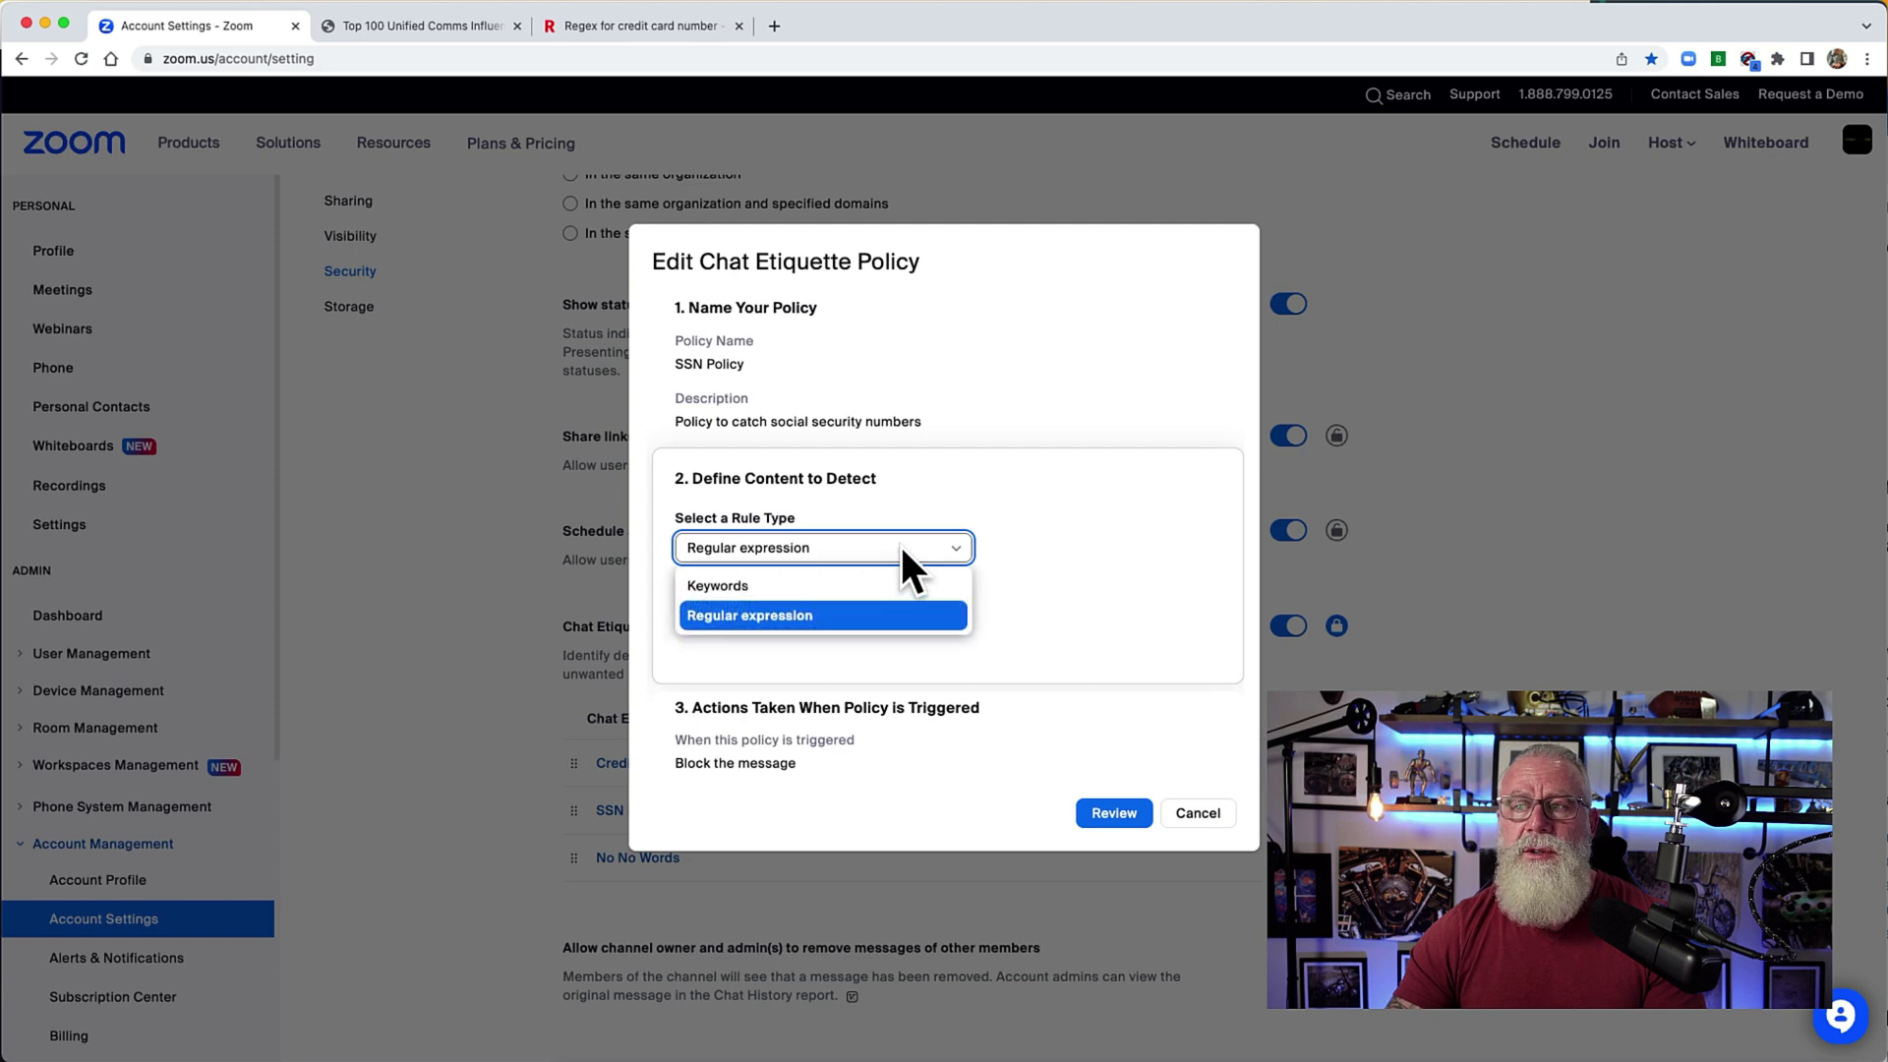
click(899, 615)
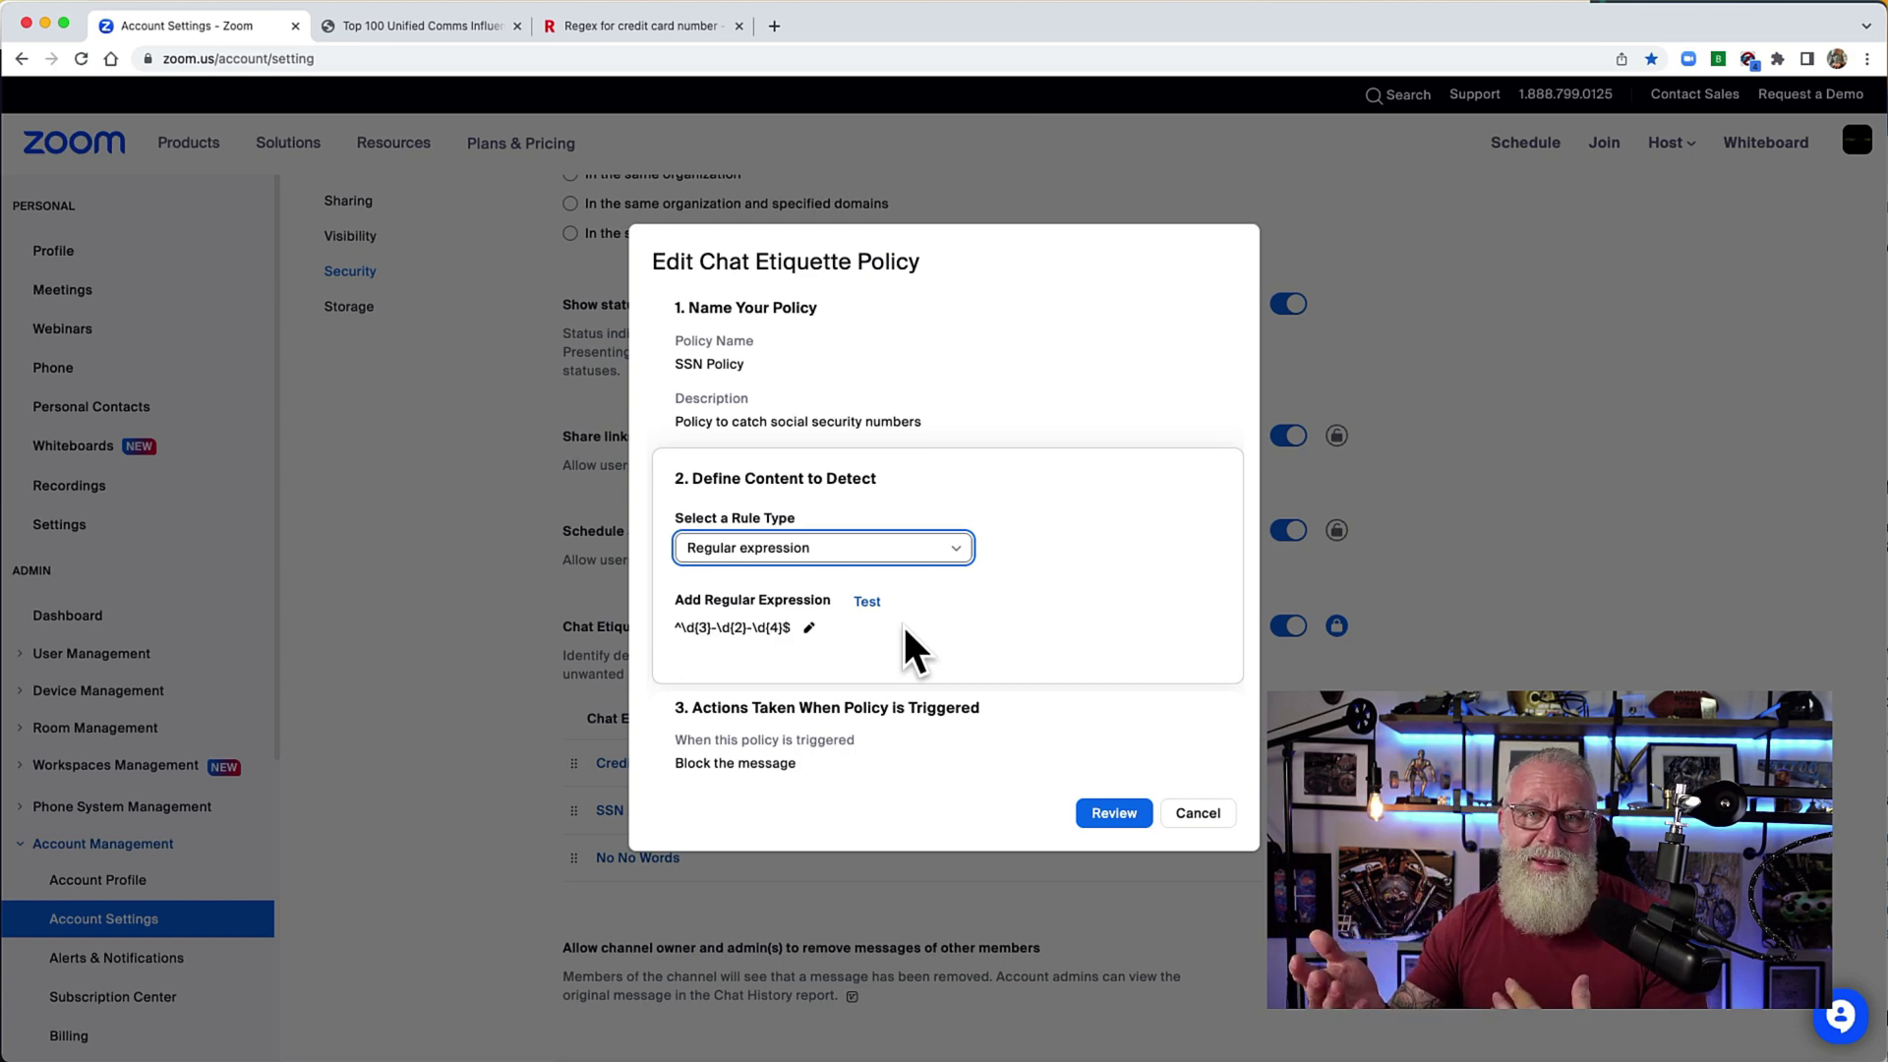
click(810, 628)
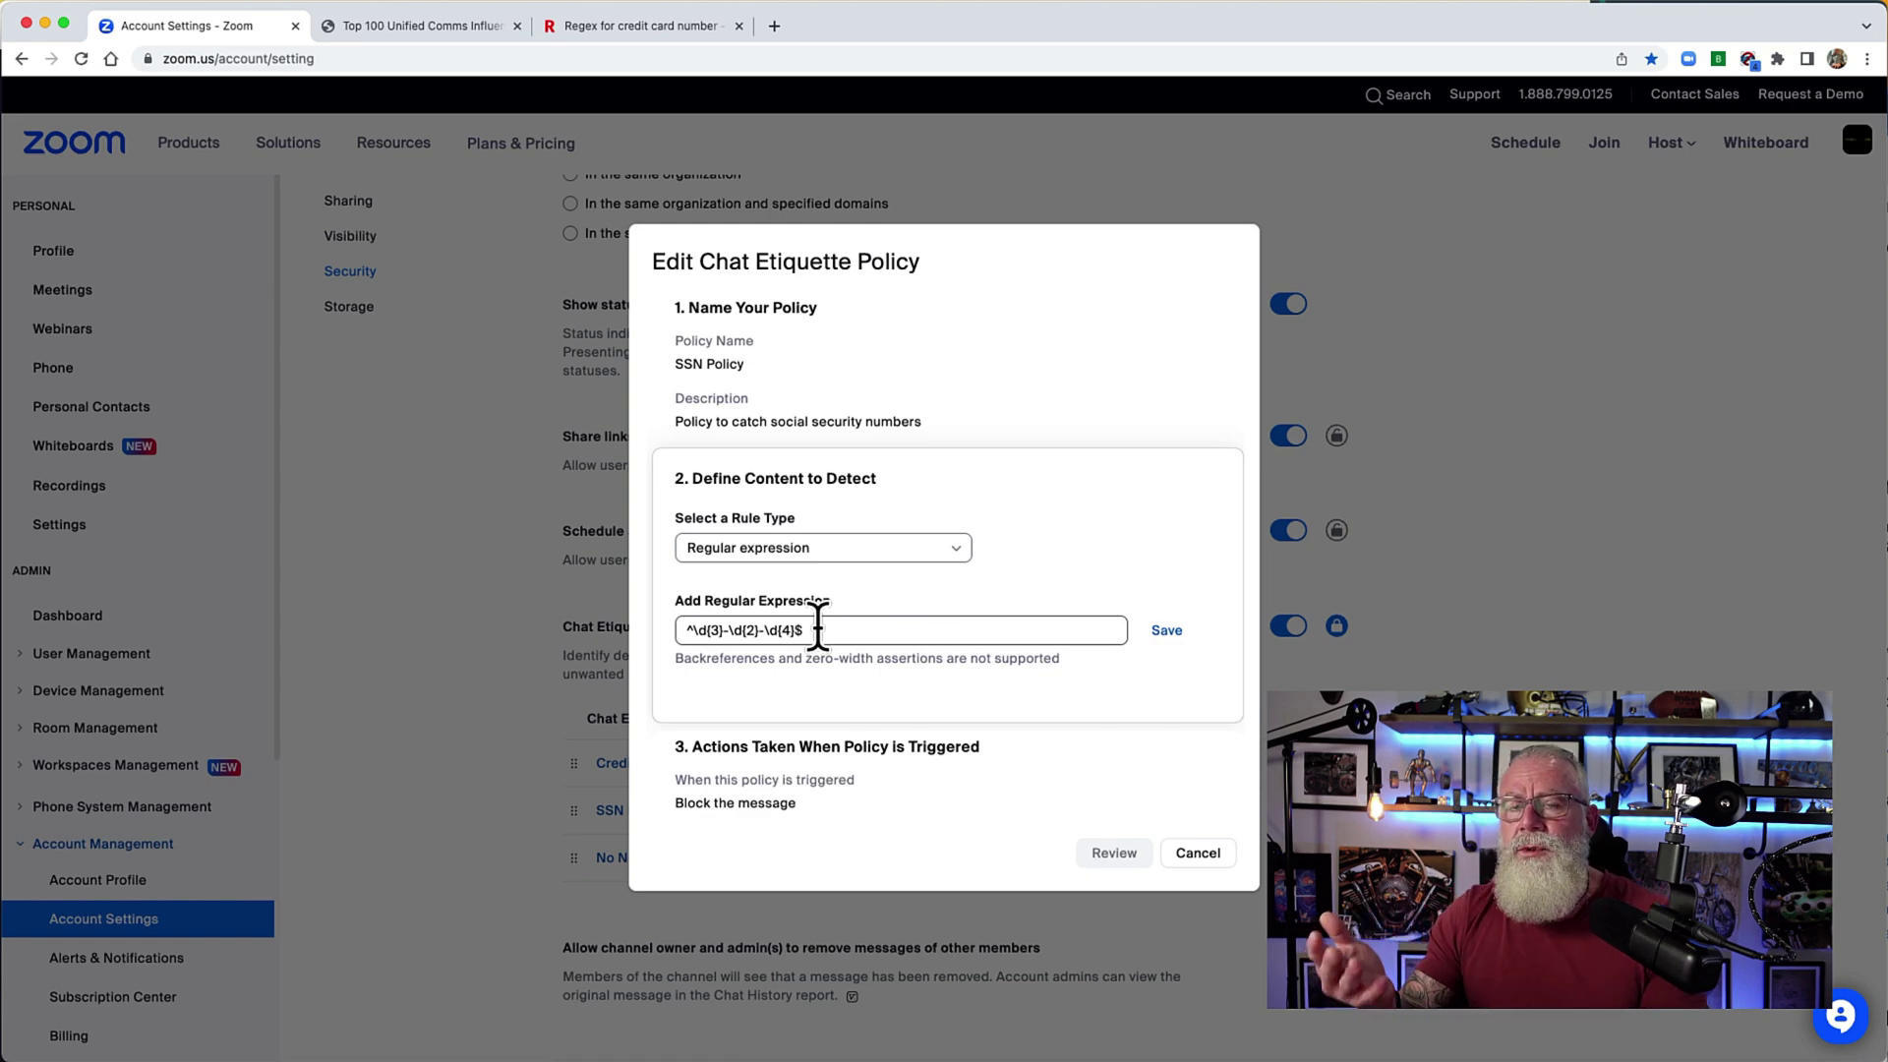
click(1162, 634)
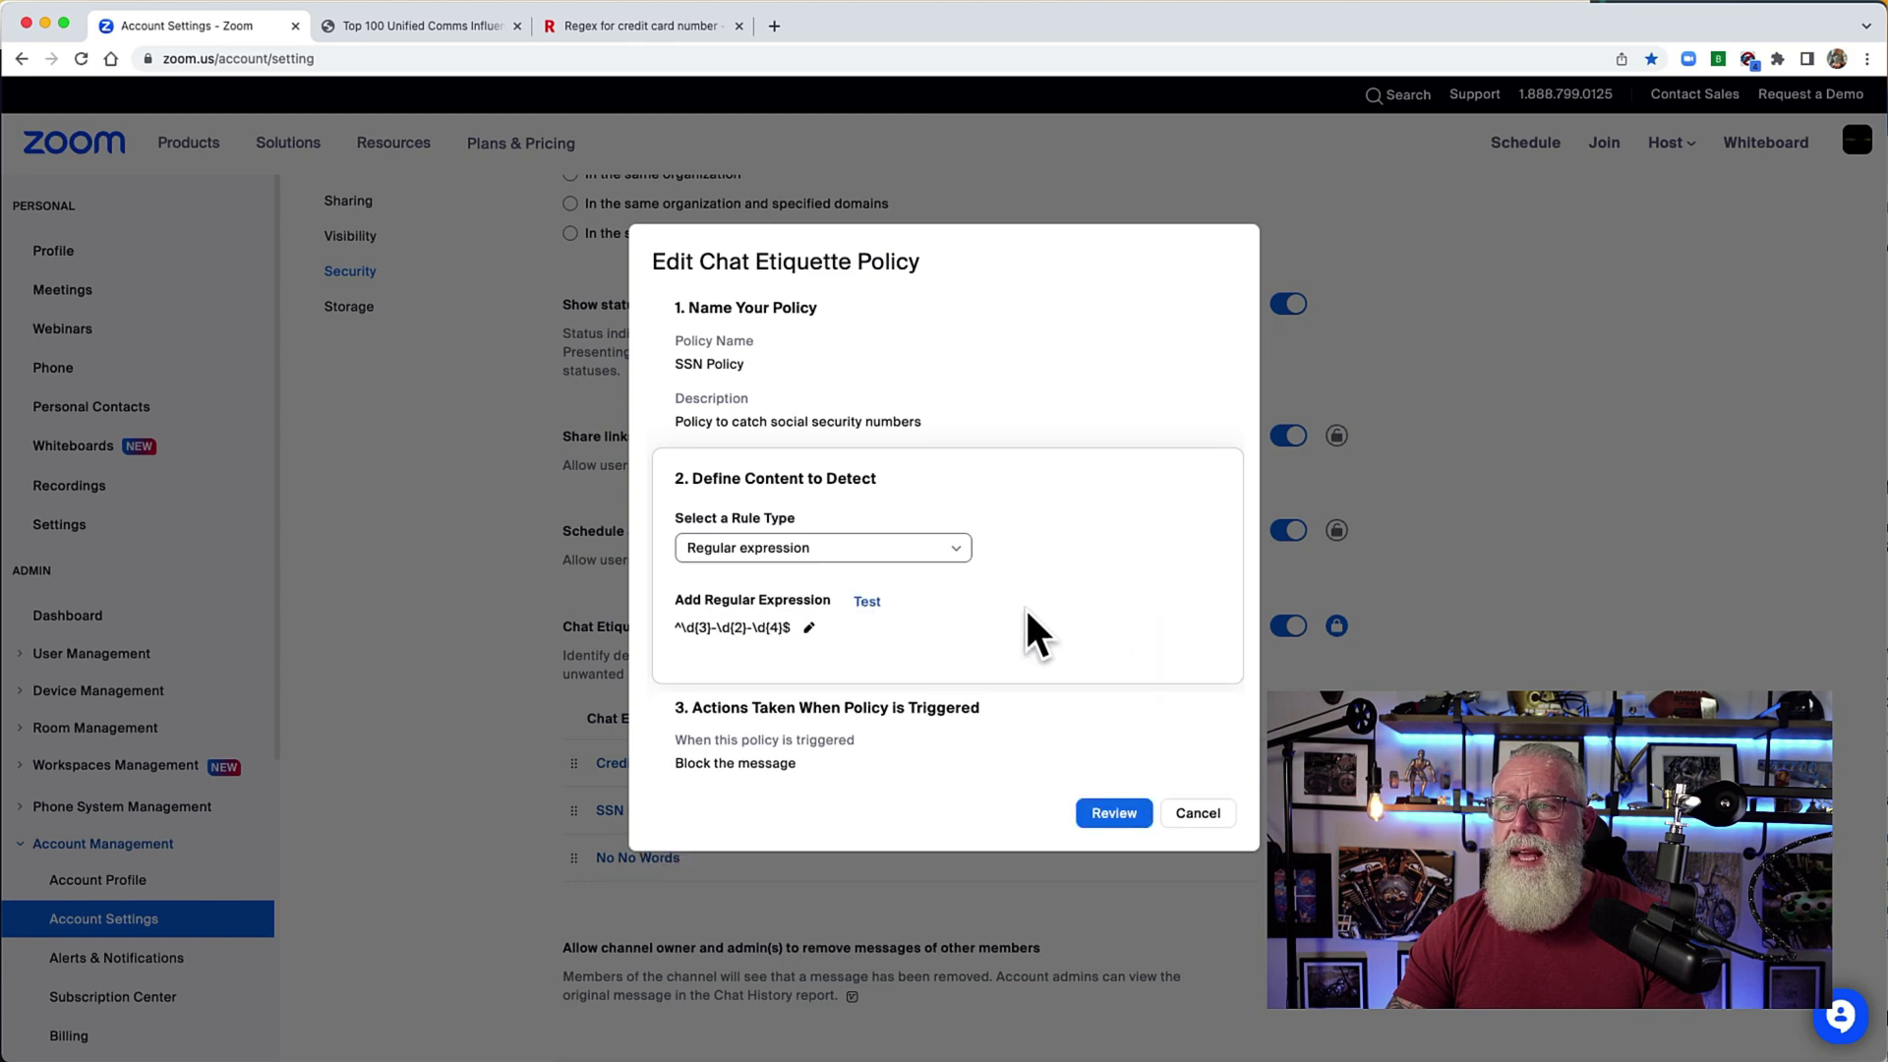
Test the SSN regex with 333-33-3333, check the triggered action, and cancel the editor.
click(871, 603)
text(333-33-3333)
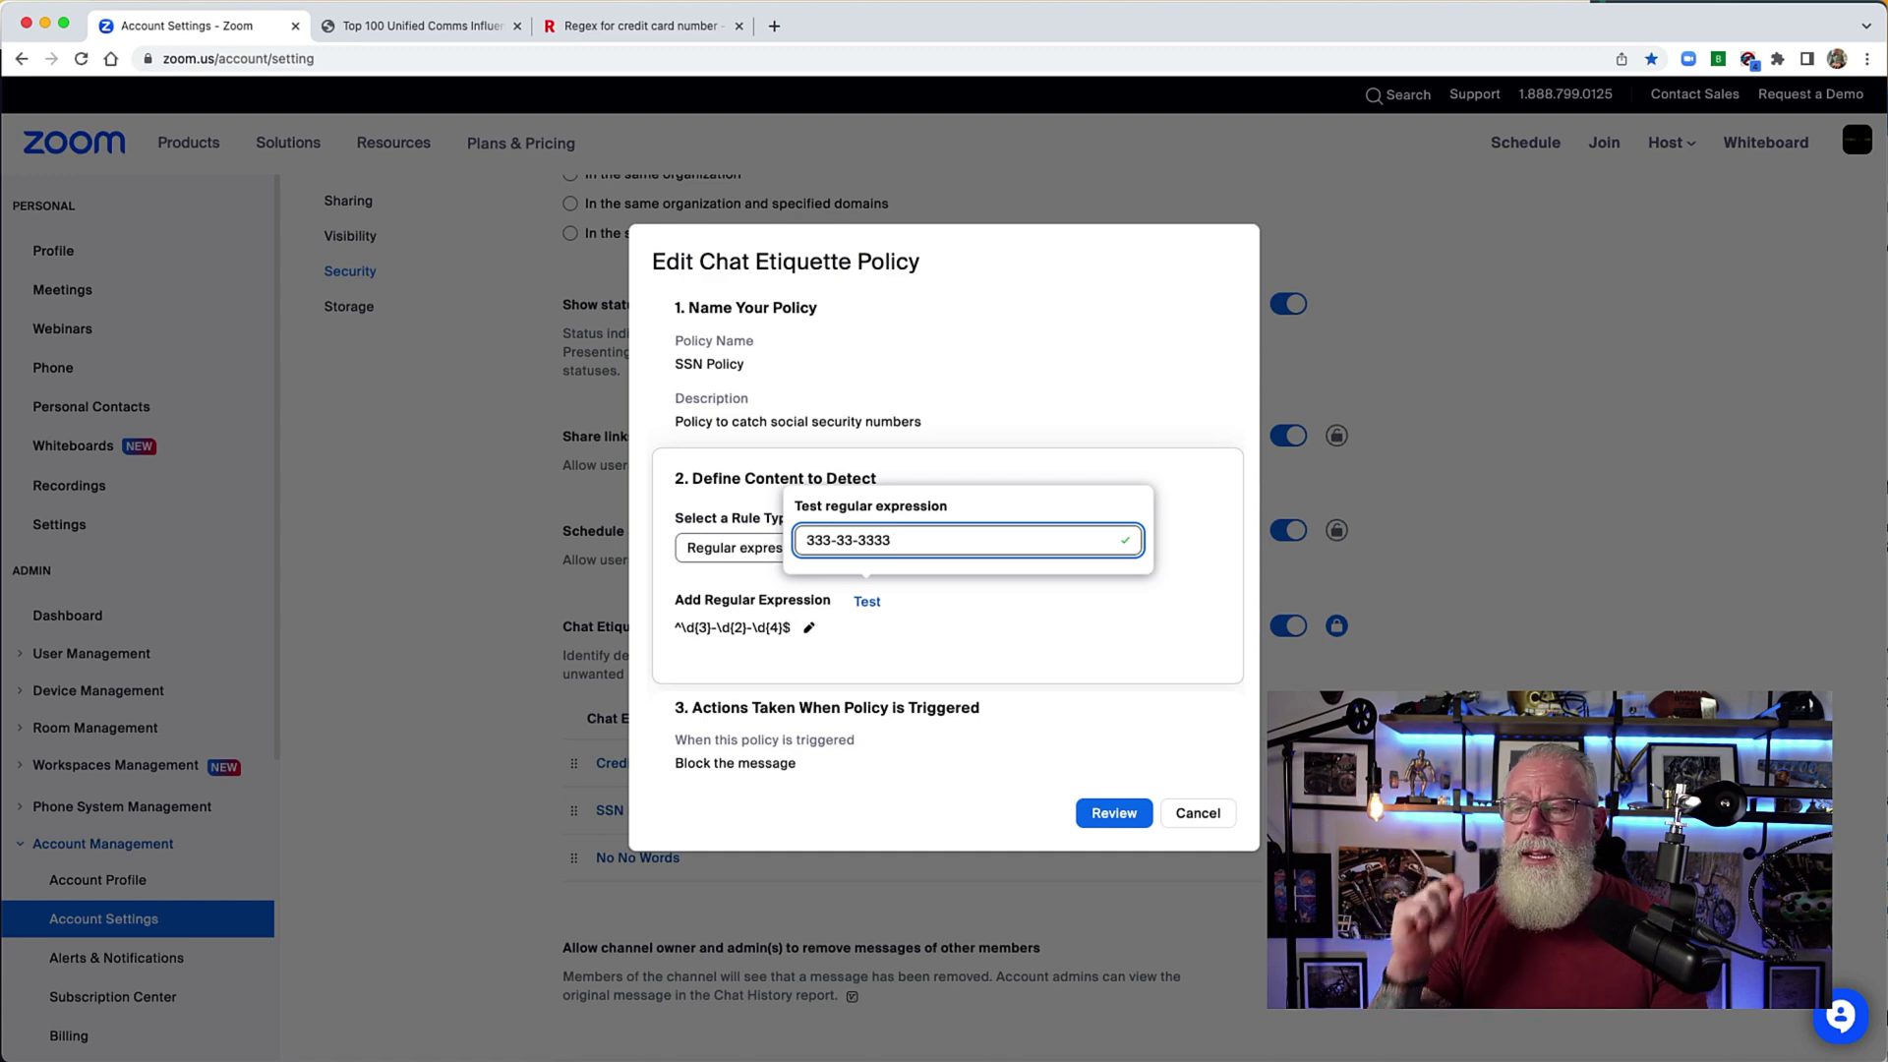
click(836, 747)
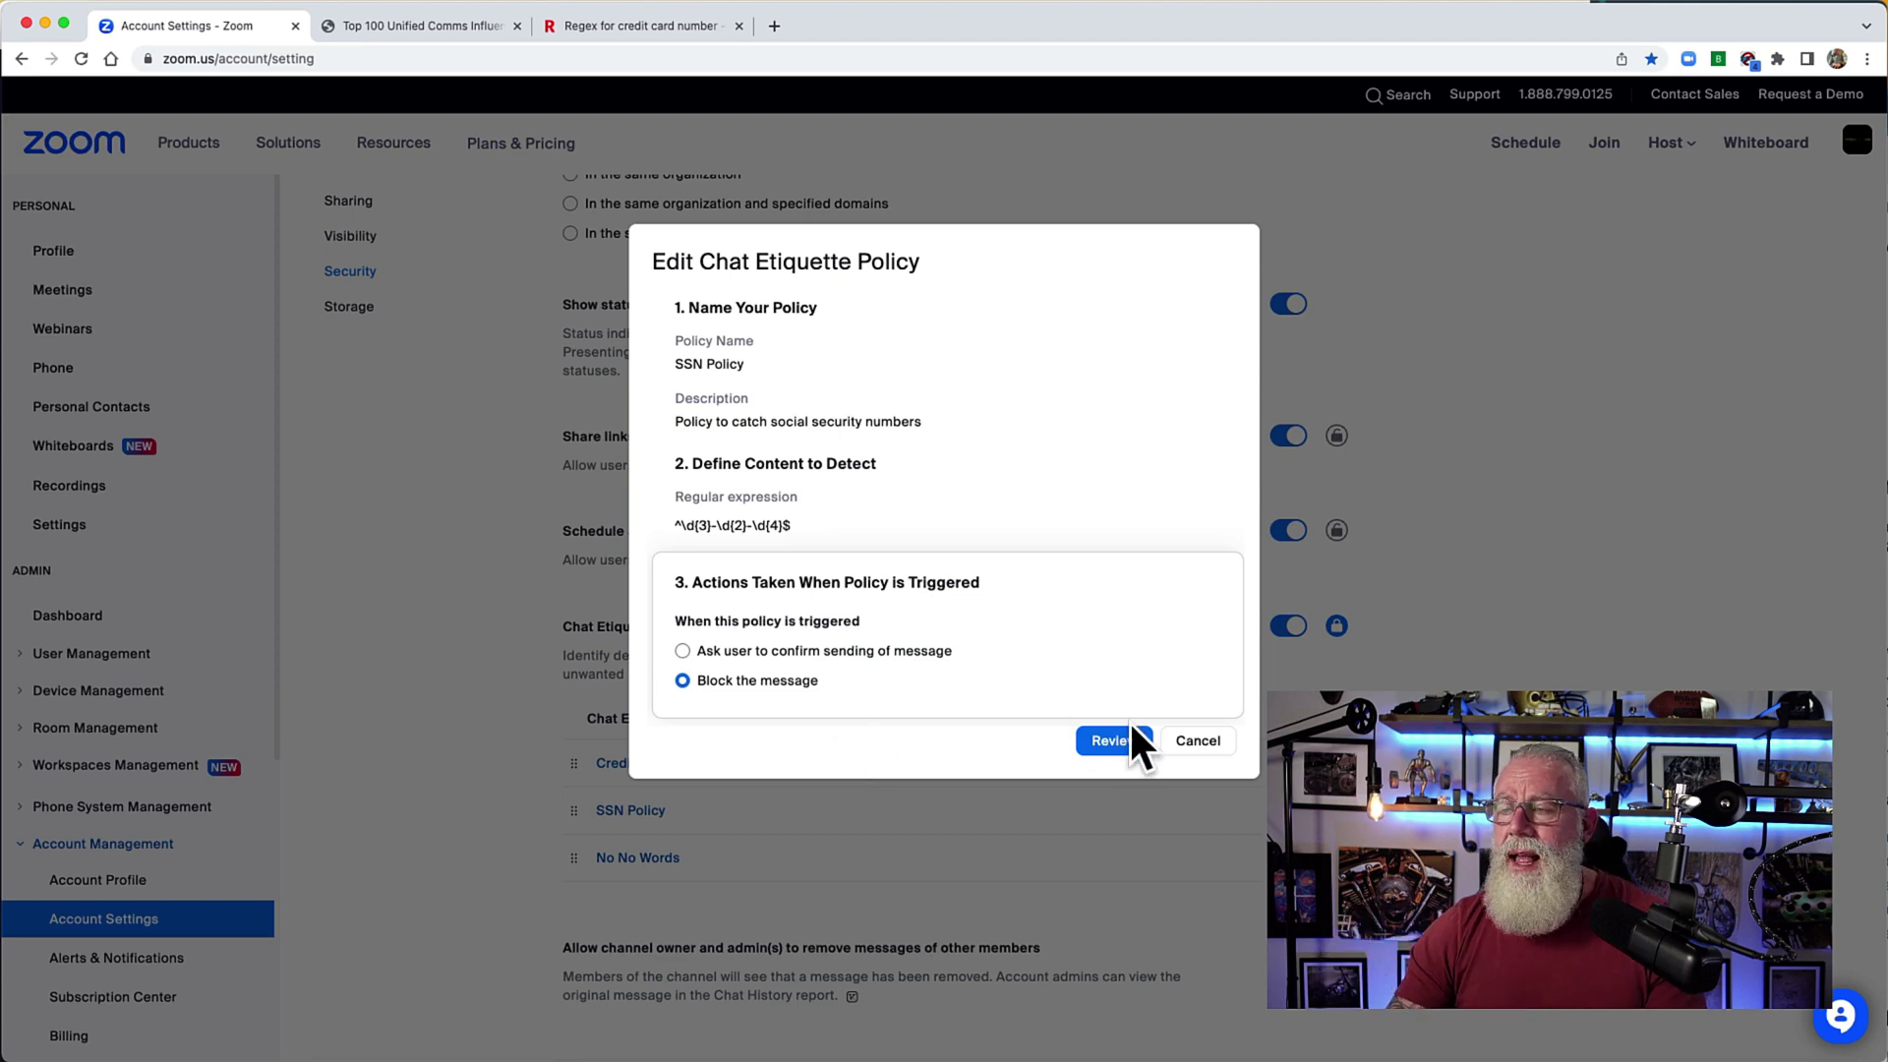
click(1180, 743)
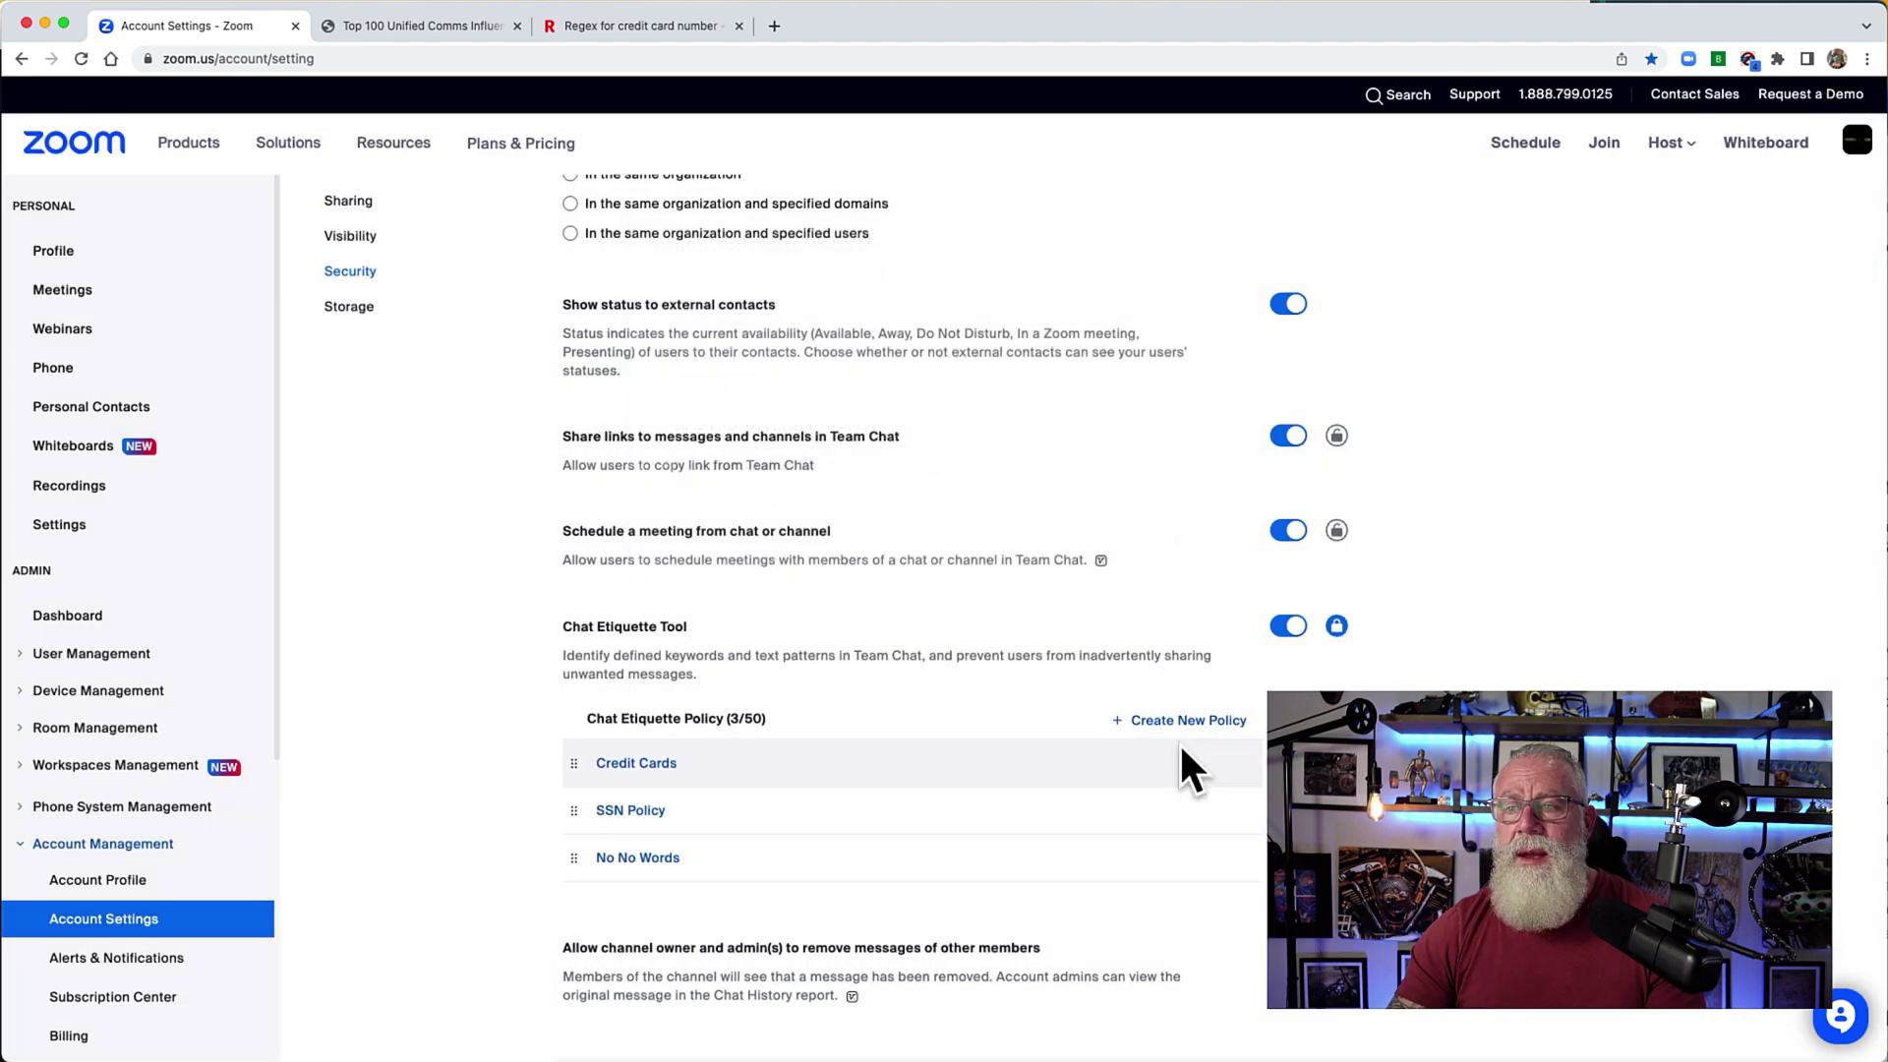
Edit the Credit Cards policy's detection content and test its regex with a sample 16-digit card number.
click(643, 755)
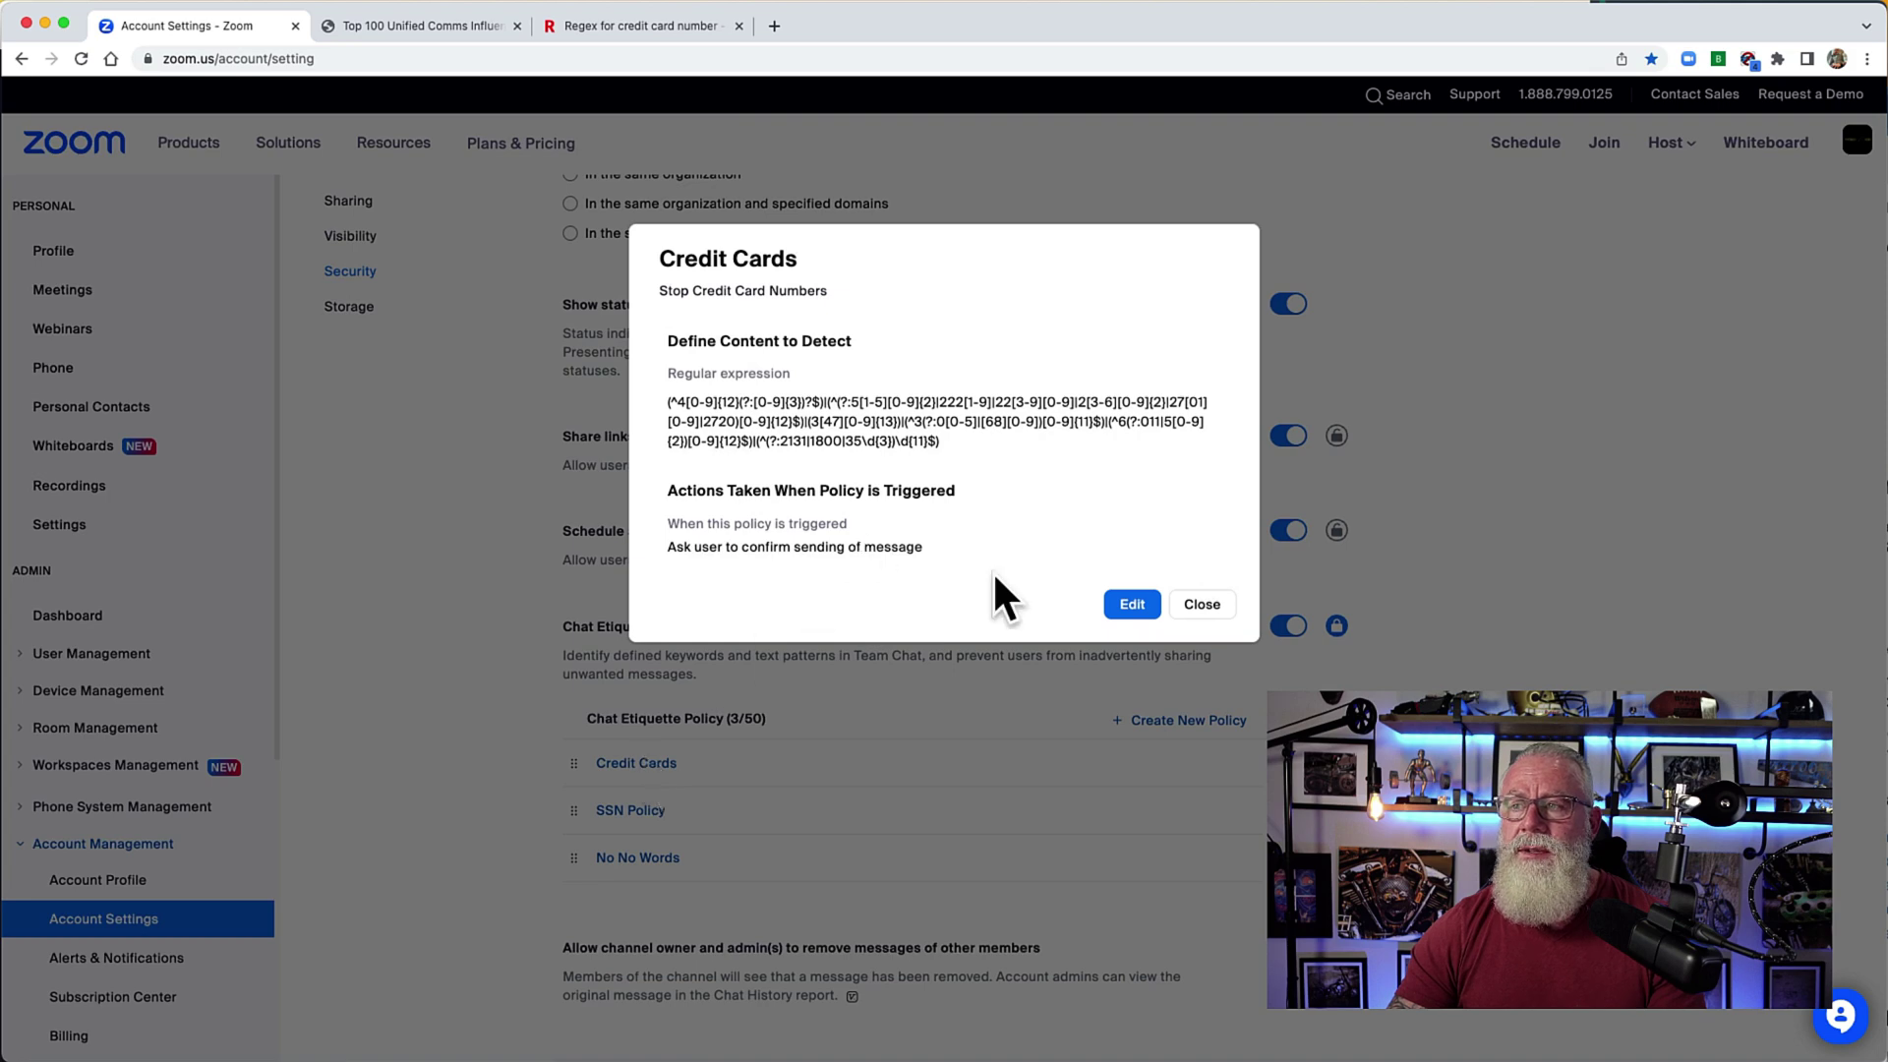
click(1132, 604)
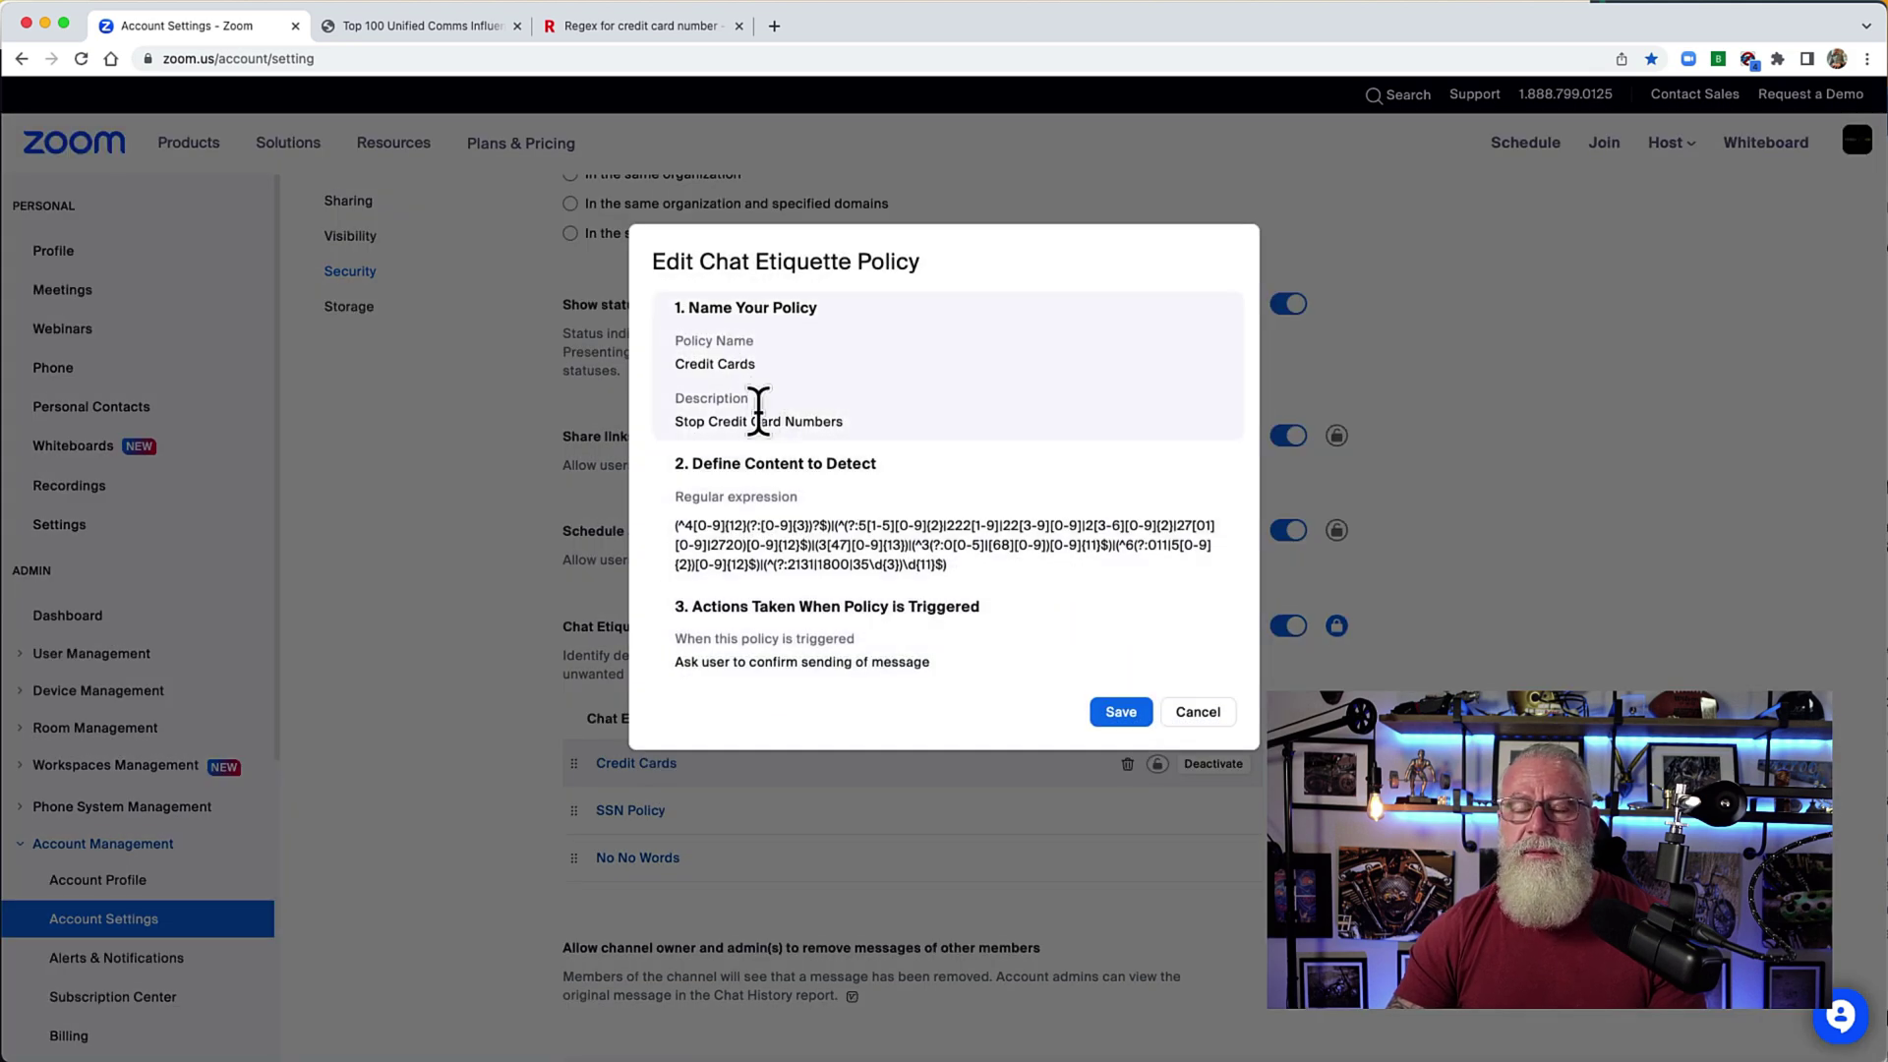
click(831, 539)
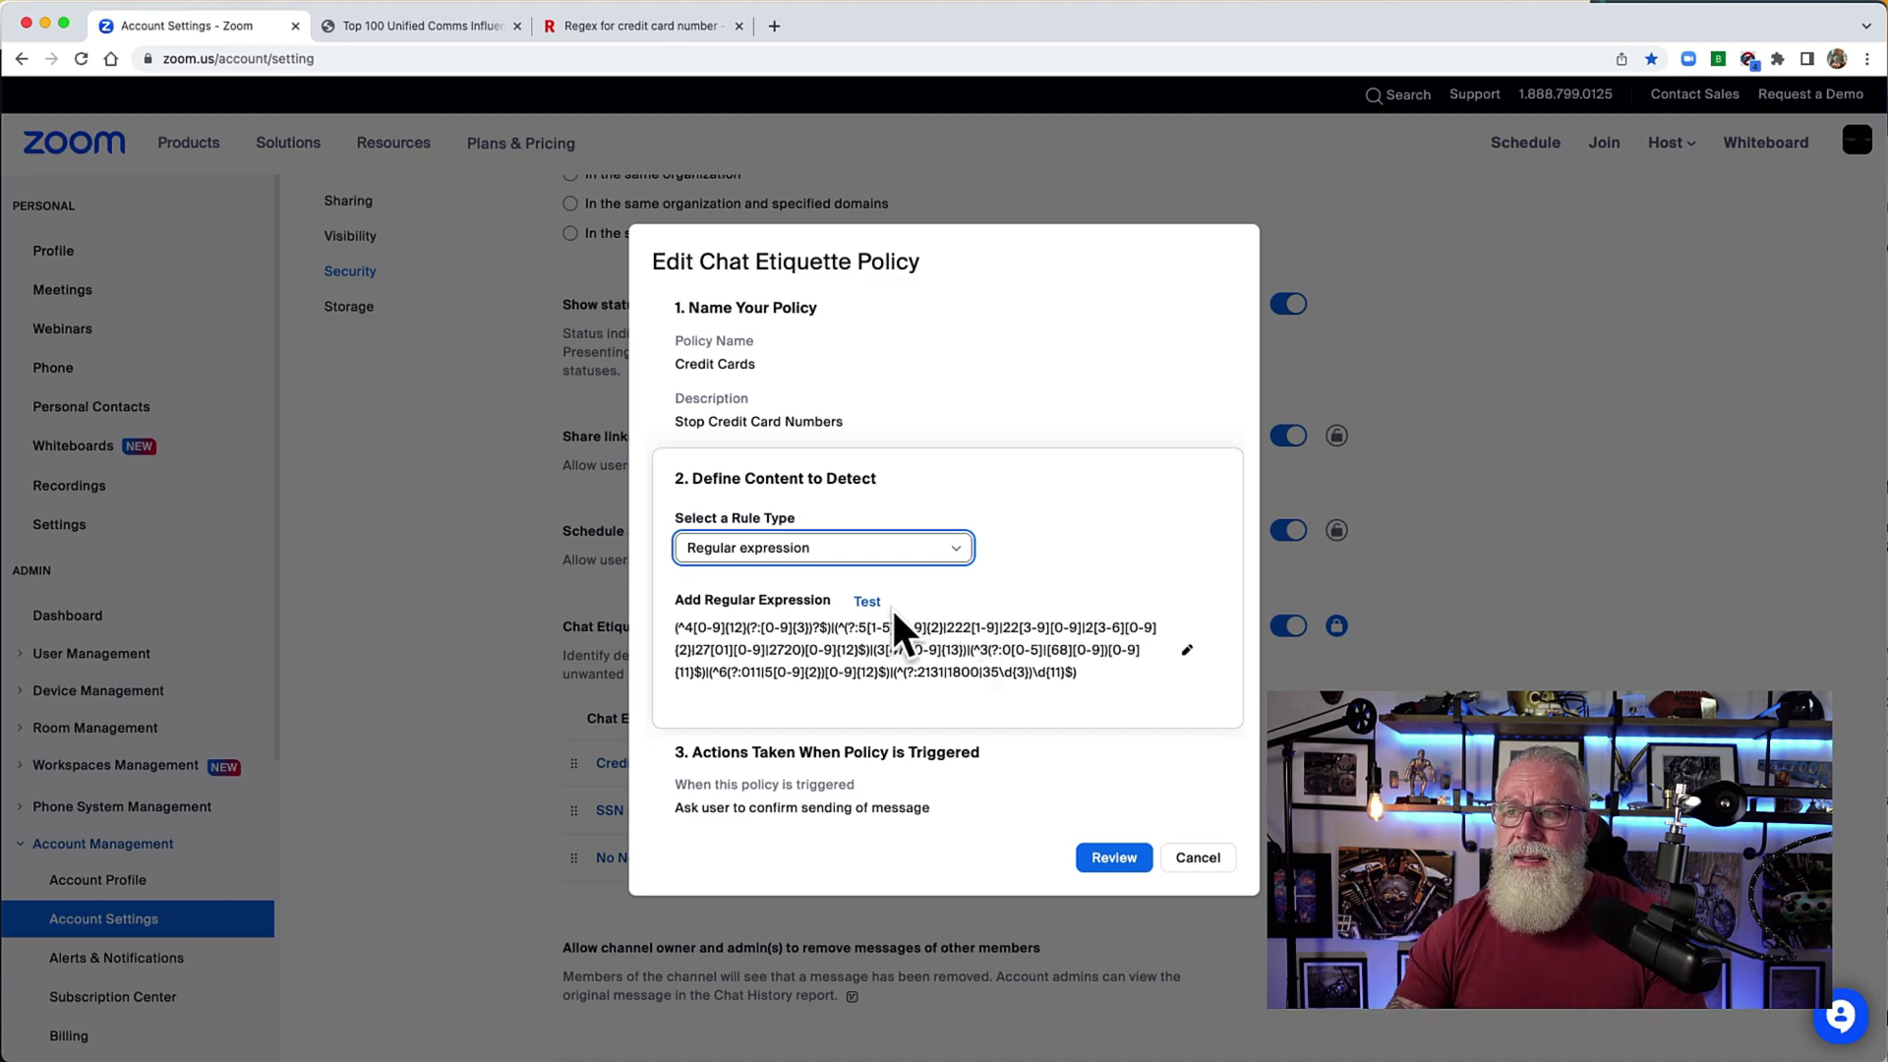
click(866, 603)
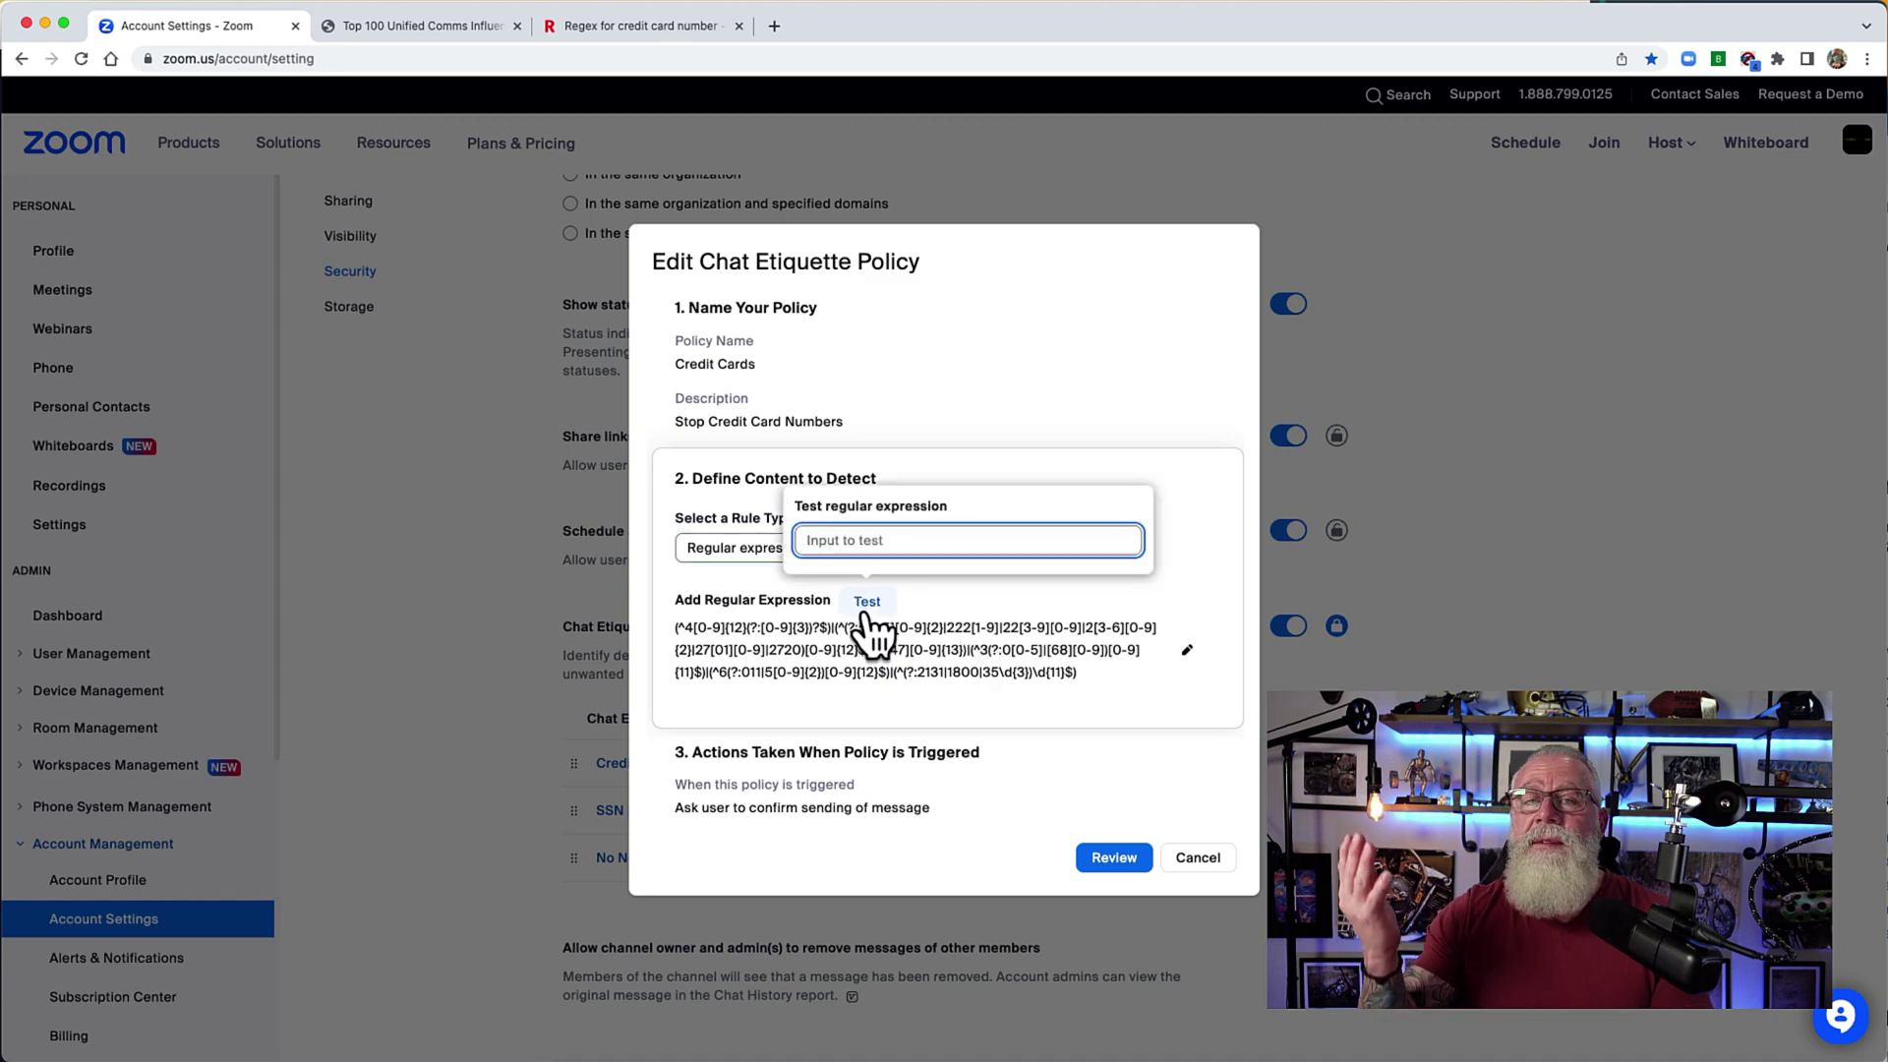
text(47)
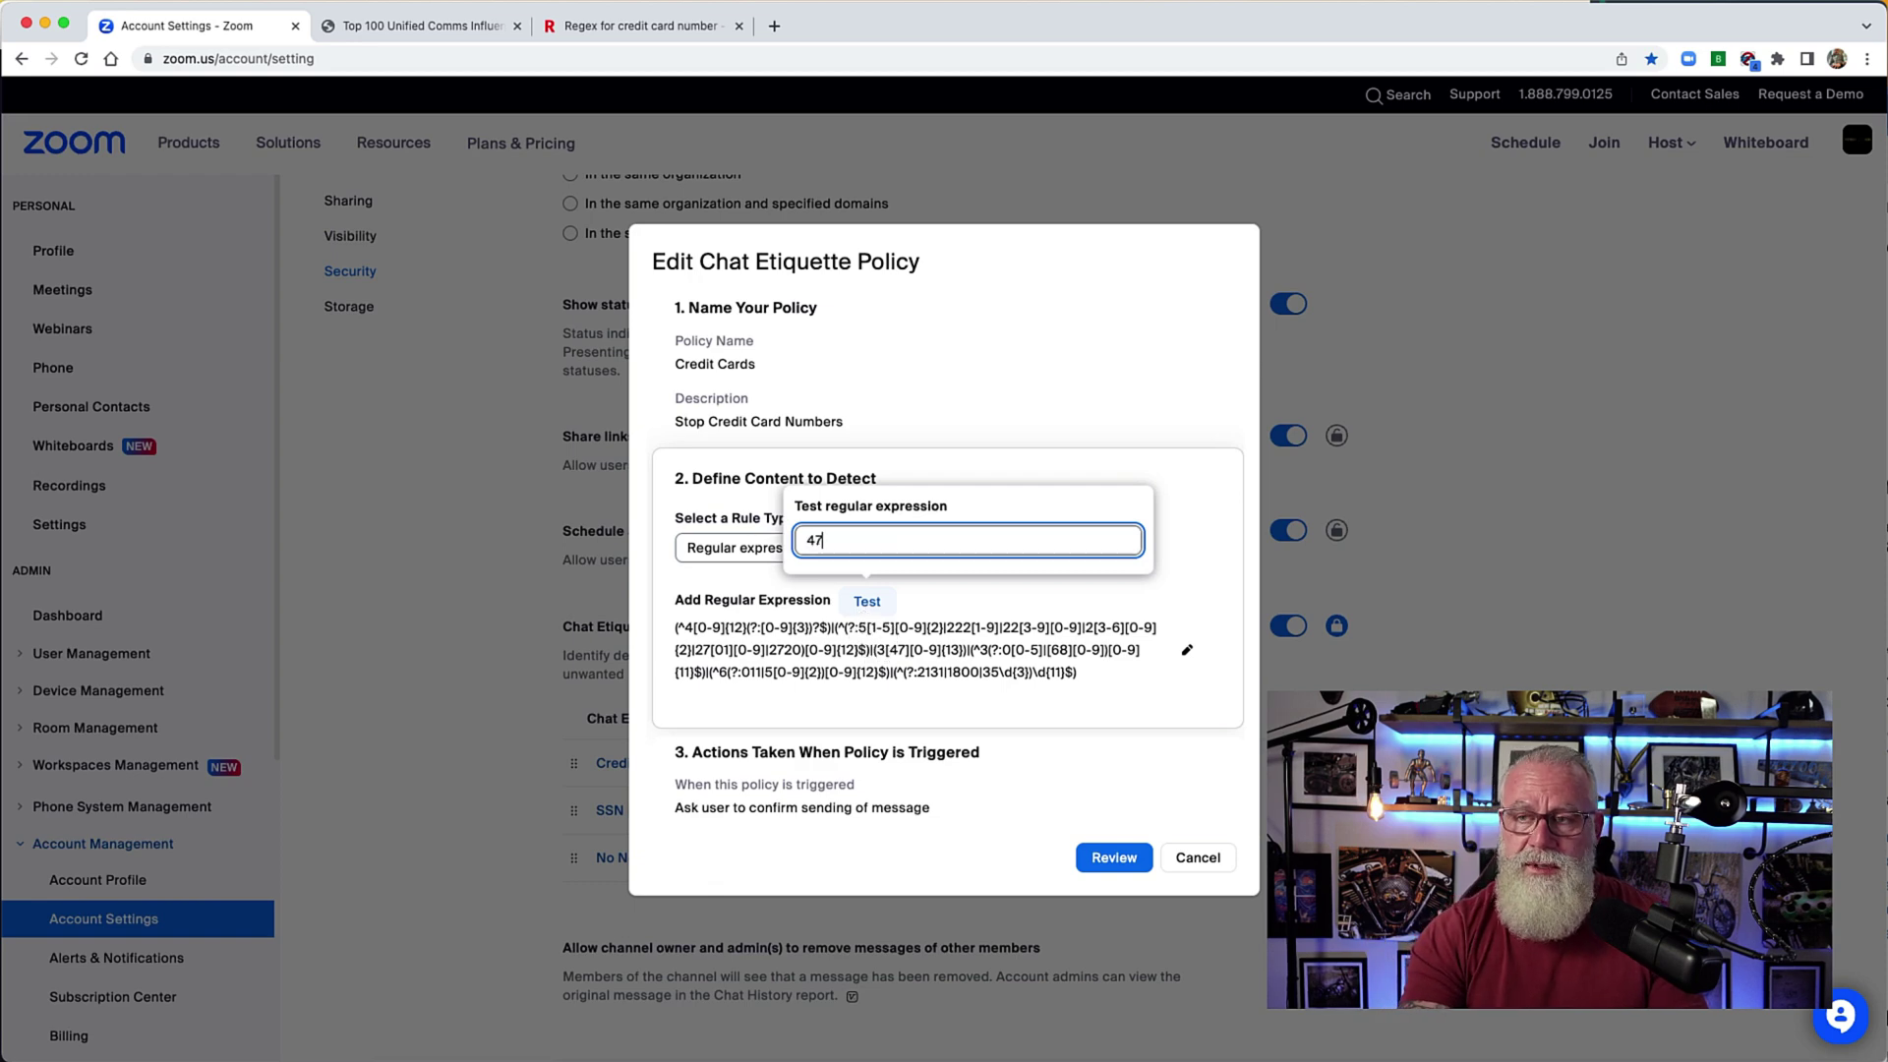
text(441234)
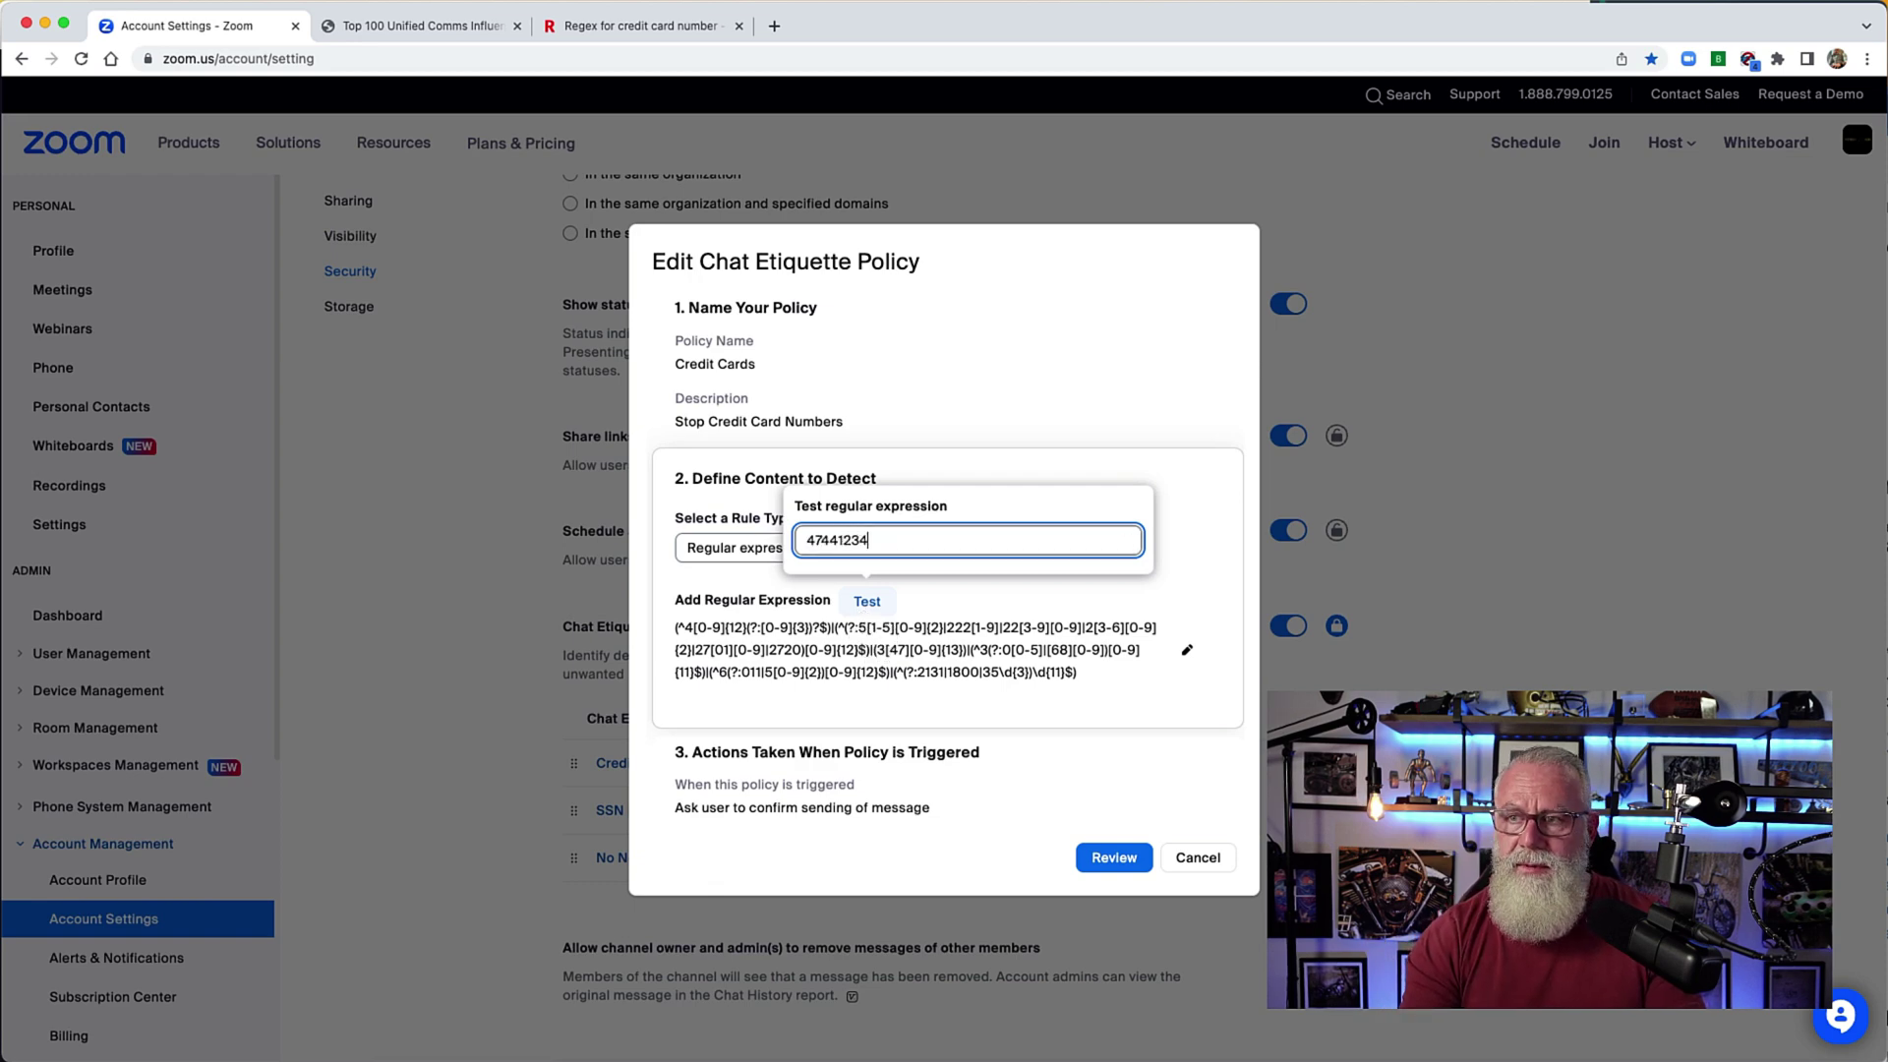
text(12341234123)
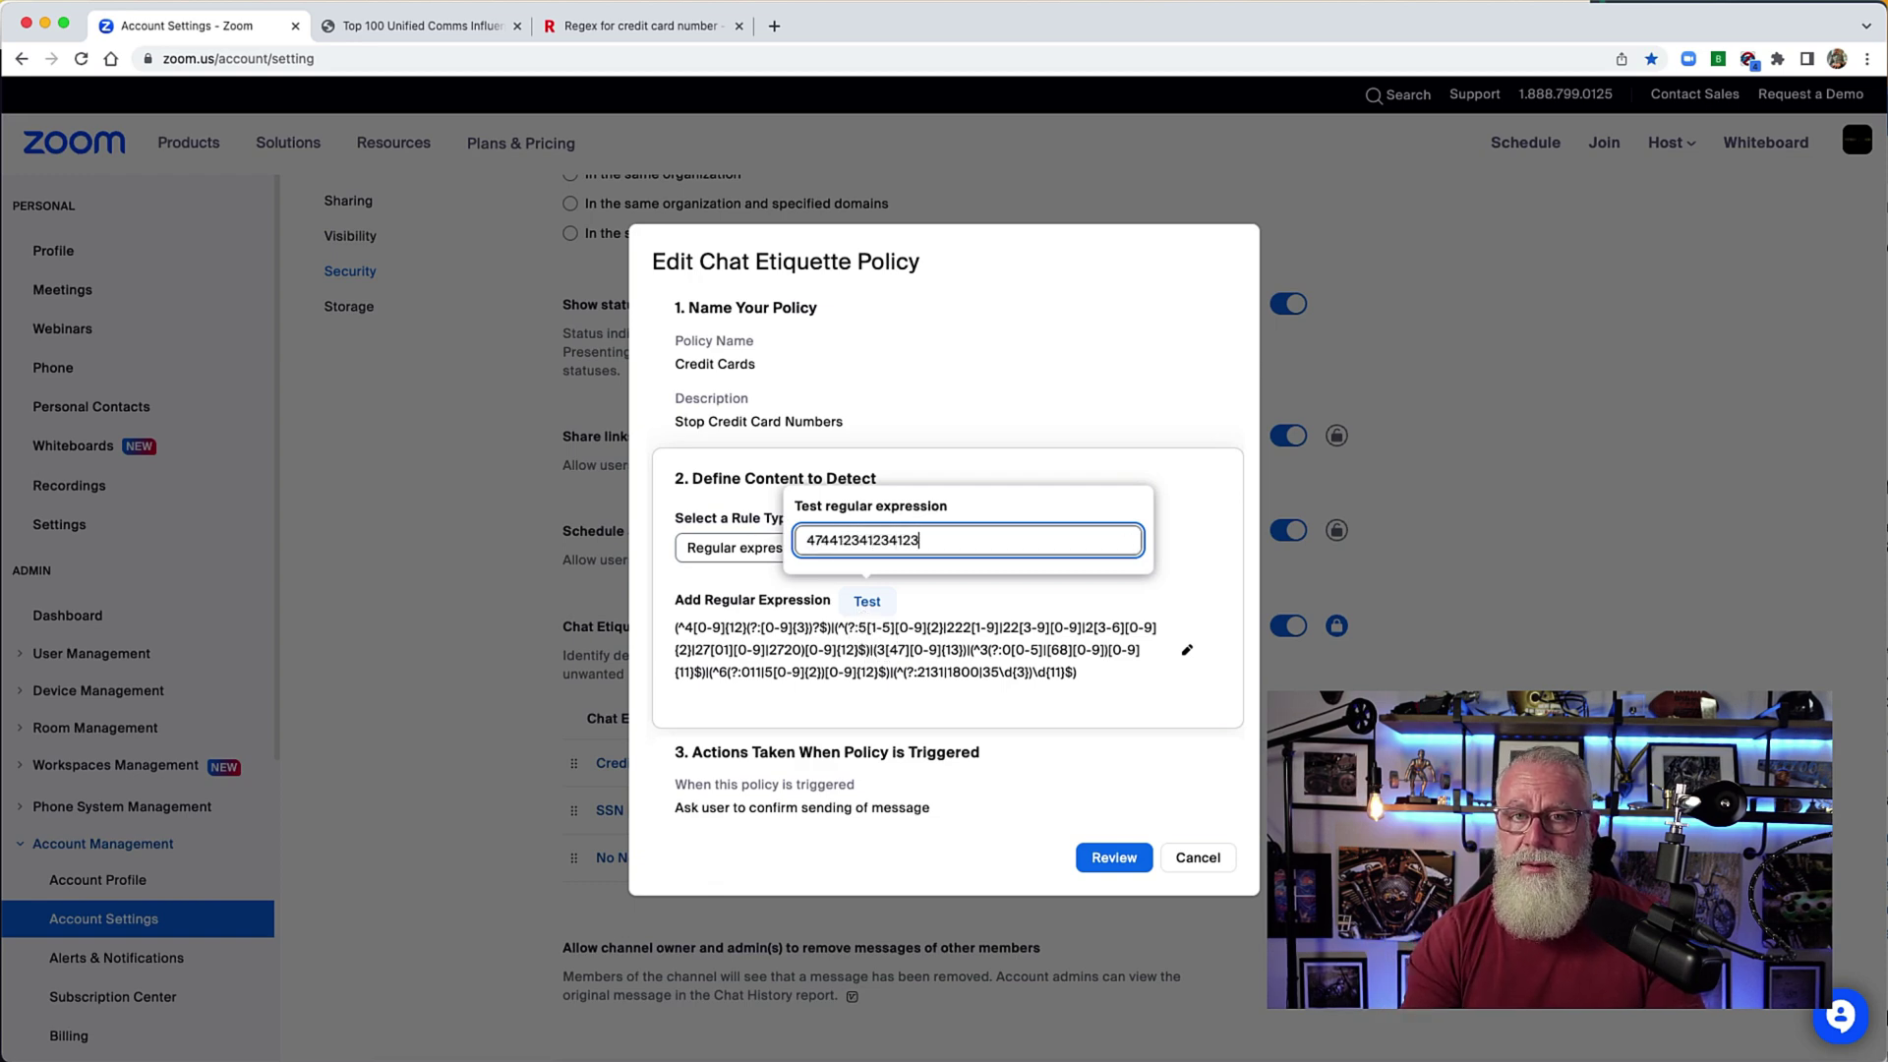